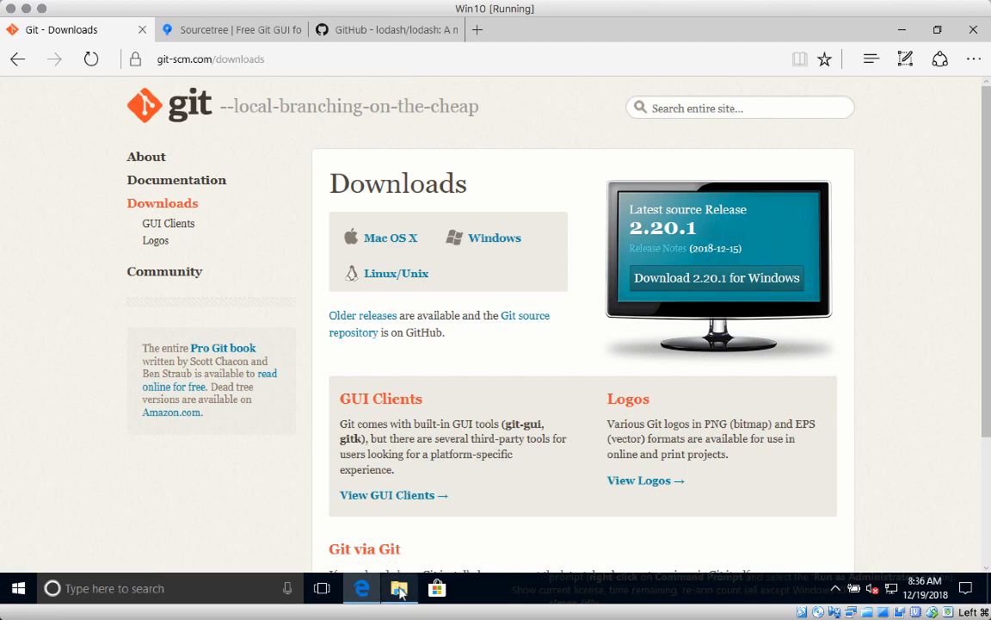
Open the Downloads folder listing the Git-2.20.0-64-bit.exe and SourceTreeSetup-3.0.12.exe installers.
click(398, 588)
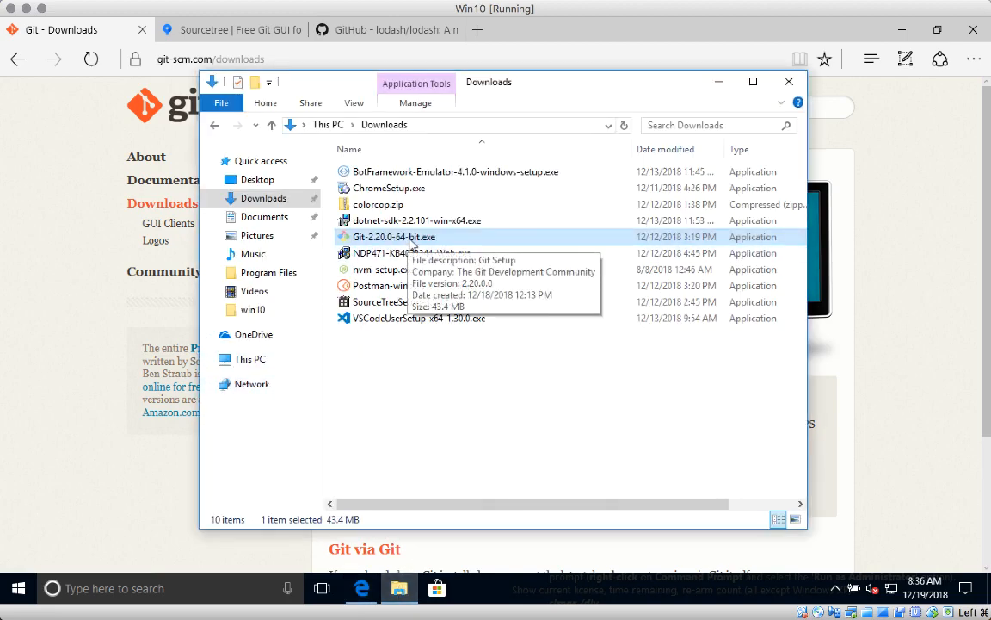
Install Git 2.20.0 with the default folder and components, skipping the release notes.
double_click(410, 244)
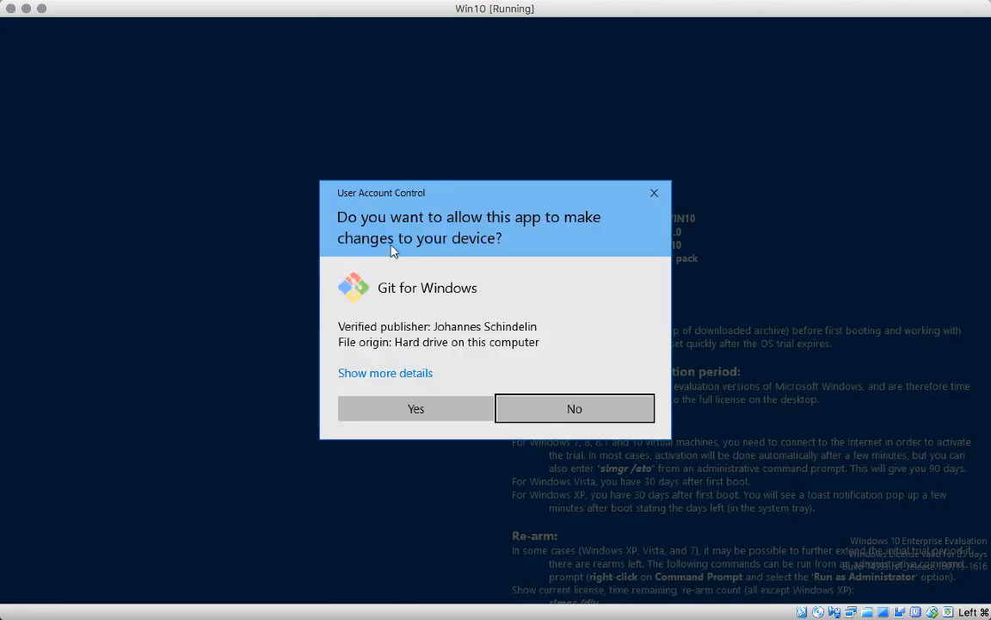
click(435, 417)
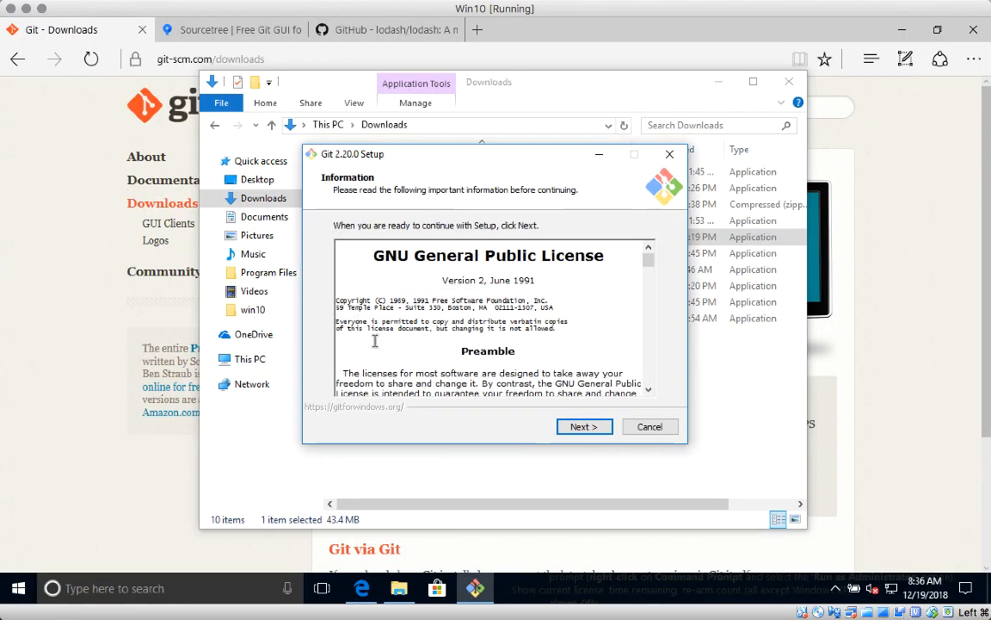
click(582, 426)
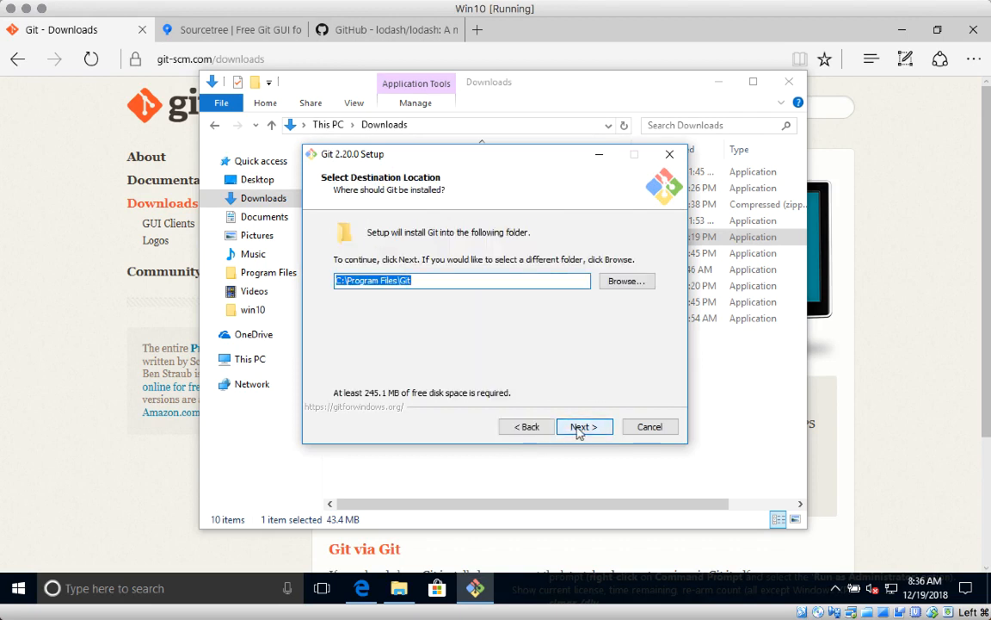
click(579, 427)
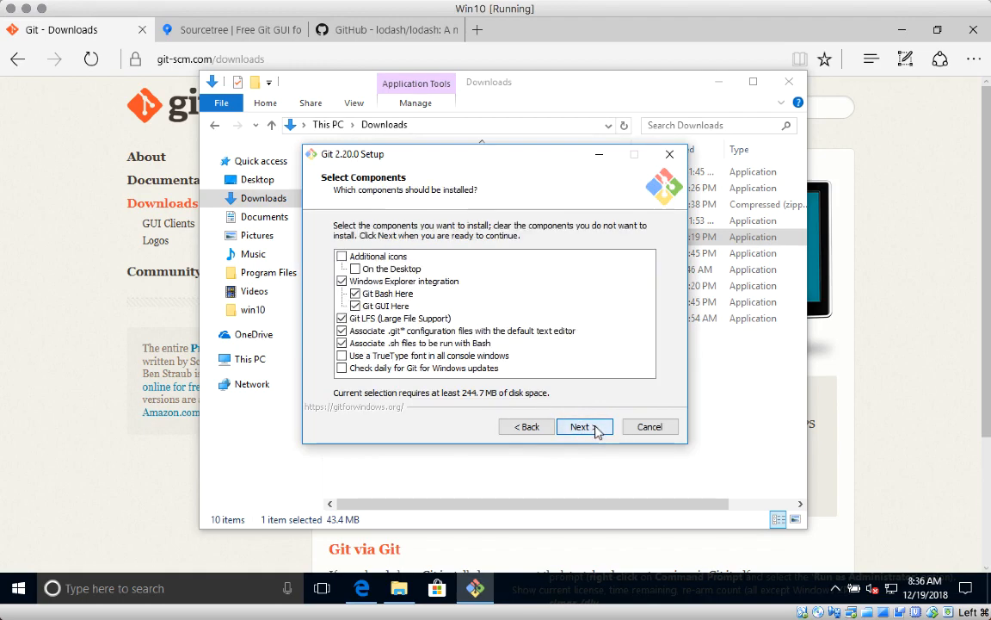
click(594, 428)
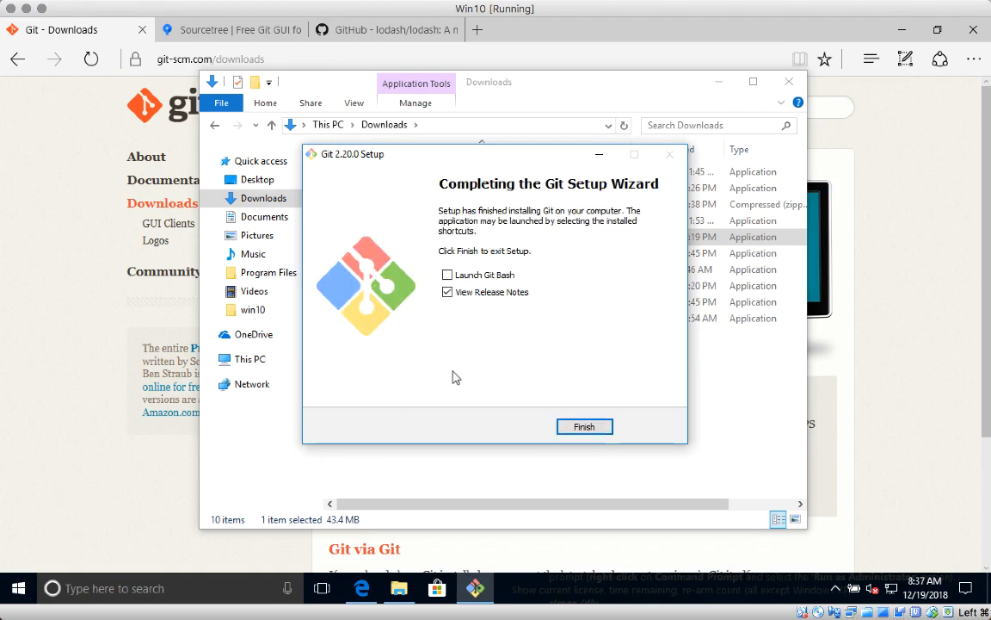
click(448, 292)
click(581, 426)
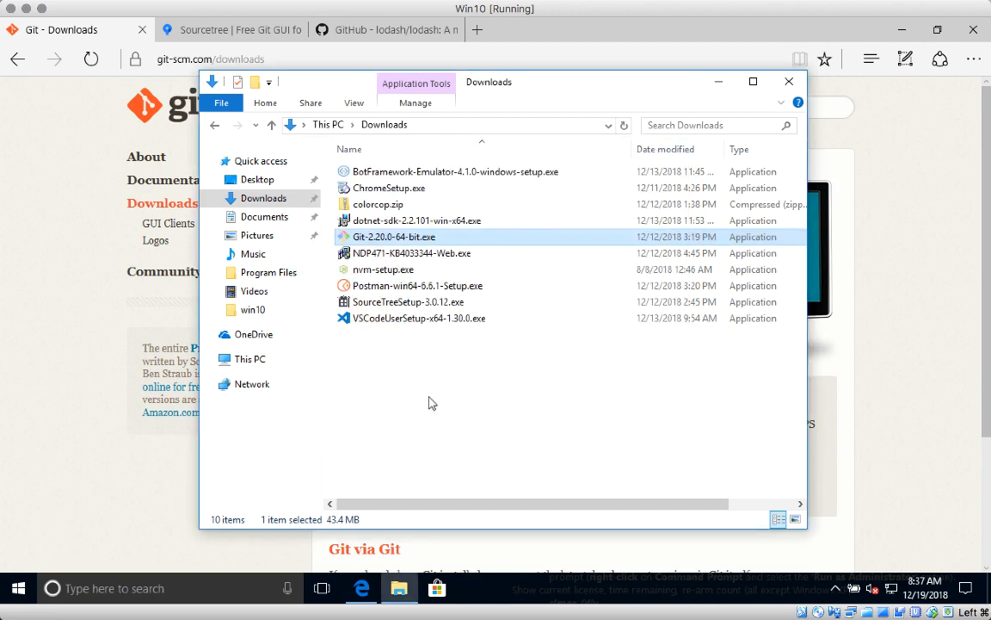
Search for 'git' and launch Git Bash as administrator.
click(151, 590)
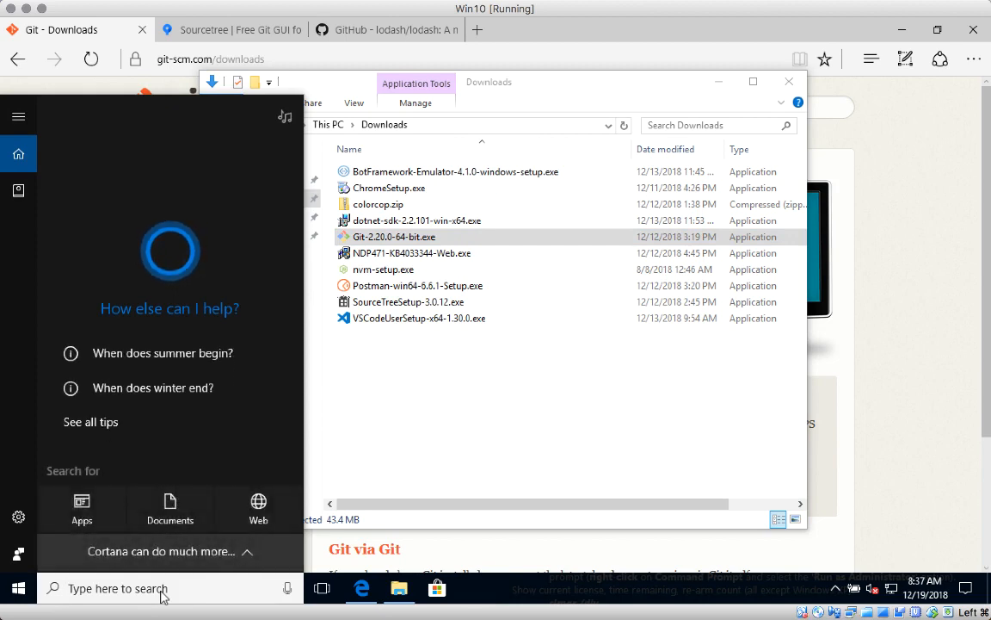
text(cmd)
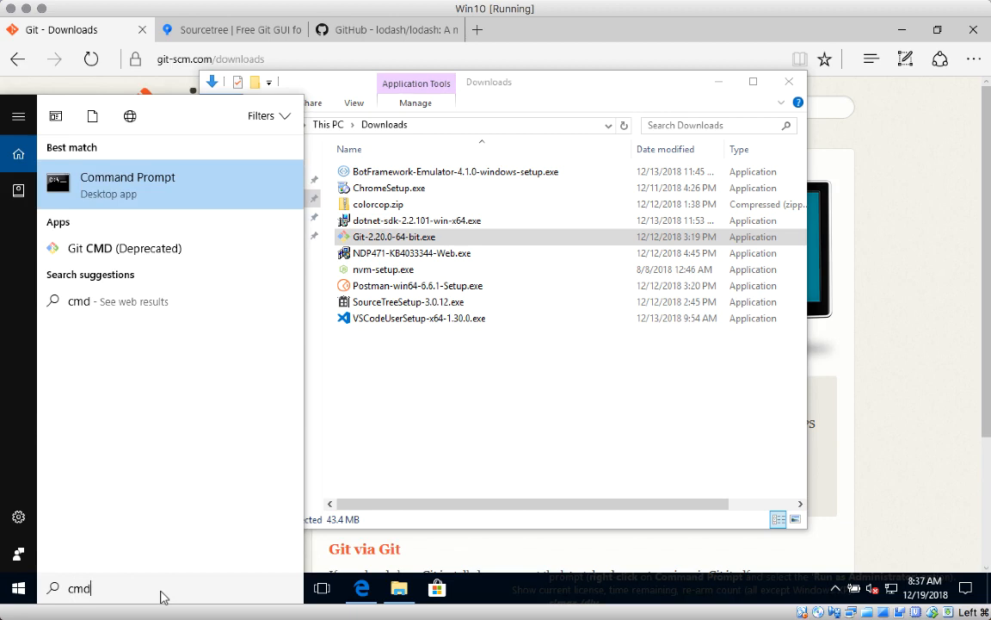
key(BackSpace)
key(BackSpace)
key(BackSpace)
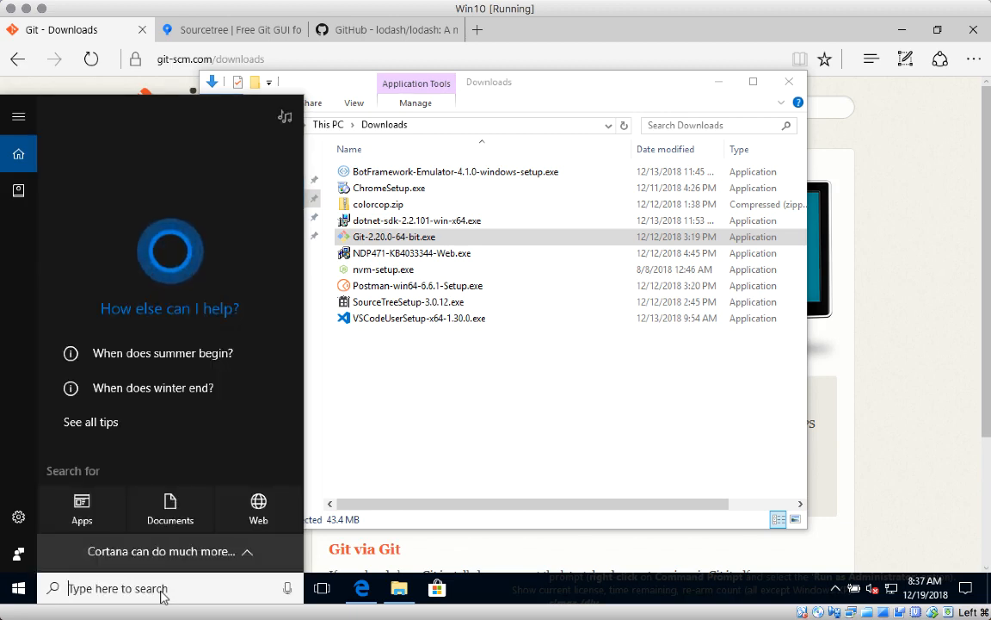
text(git)
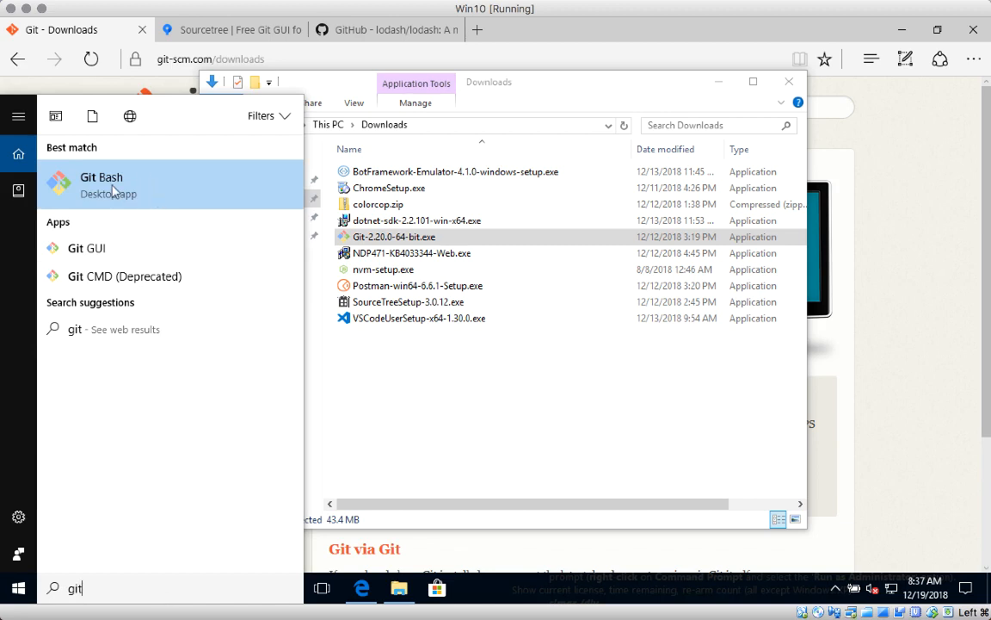
right_click(113, 191)
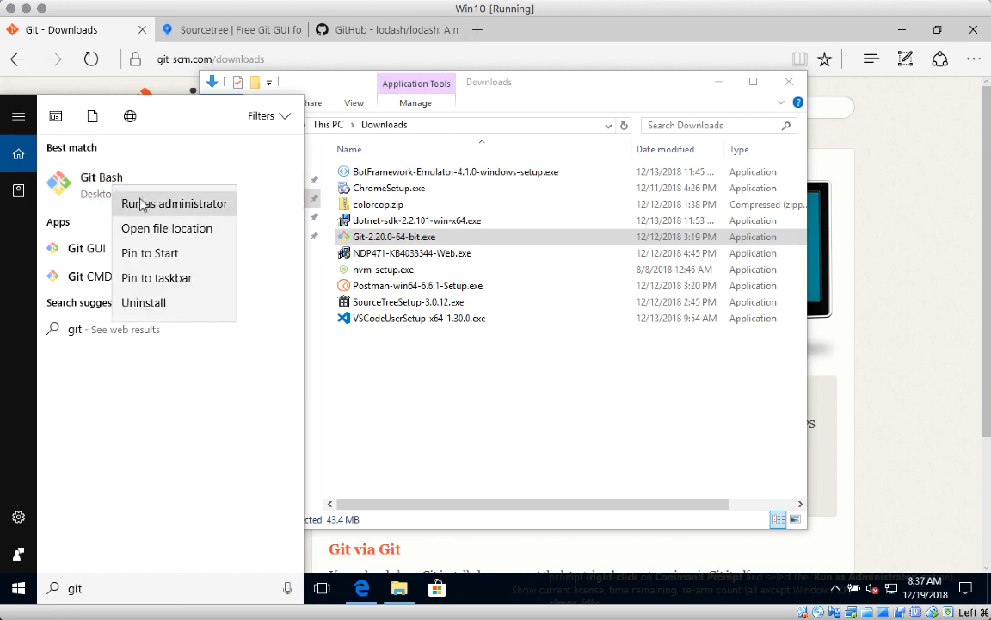
click(160, 207)
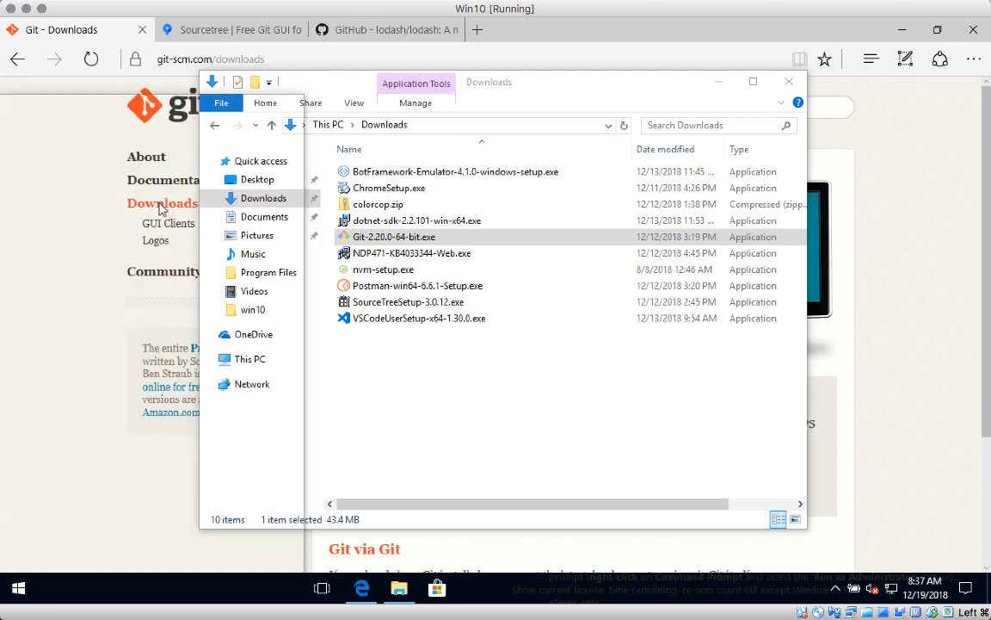
click(426, 412)
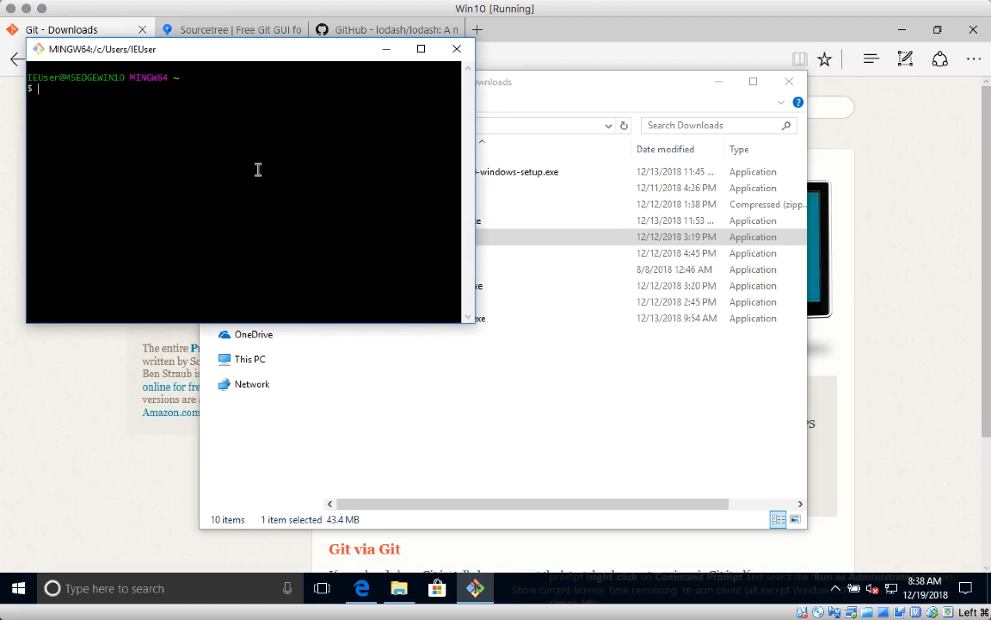
Run git --version to confirm 2.20.0.windows.1, then close Git Bash.
text(git --version)
key(Return)
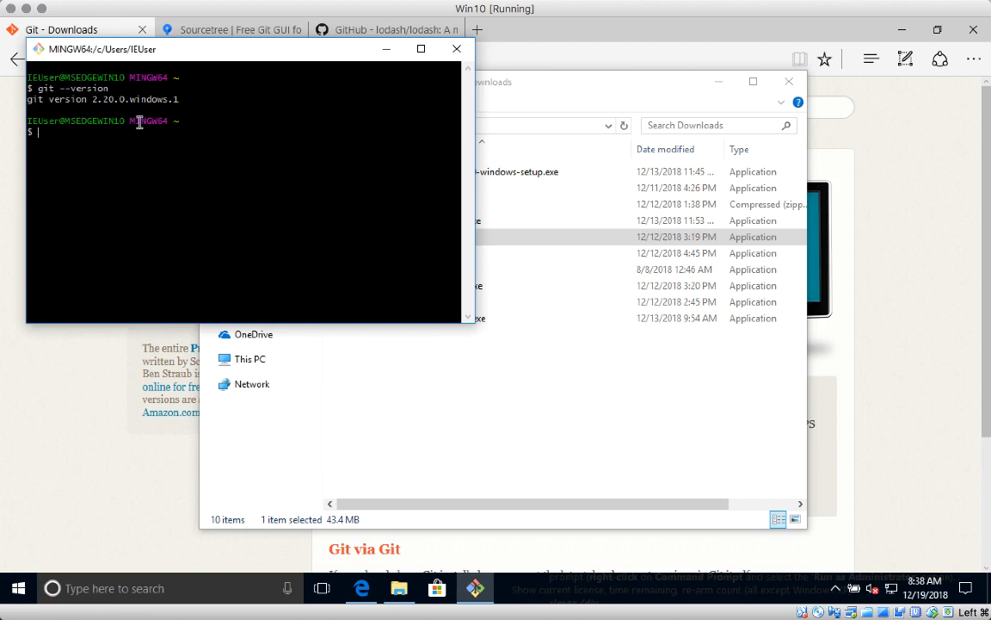
click(456, 48)
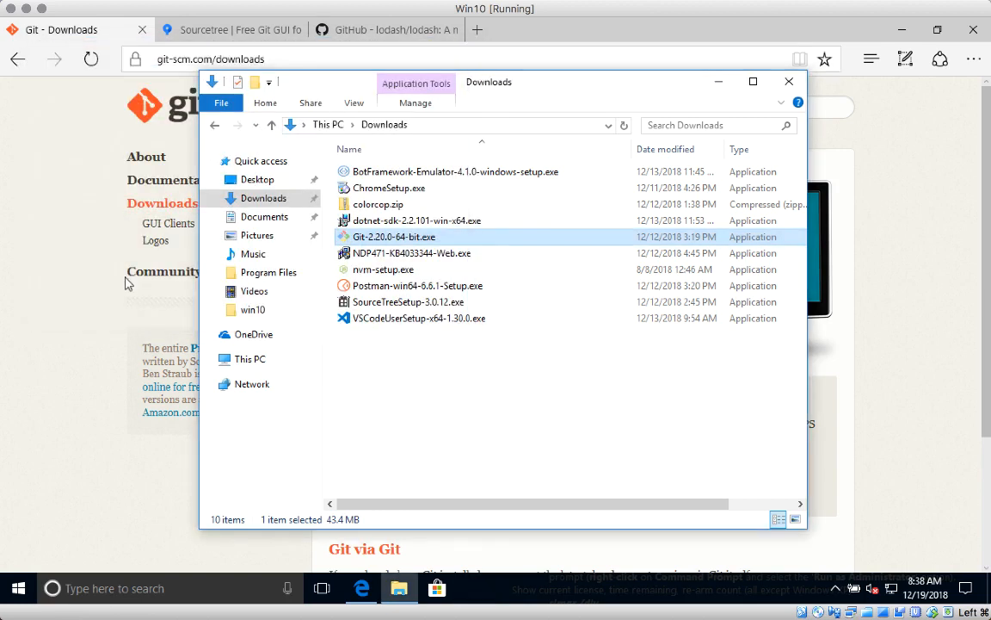
Run SourceTreeSetup-3.0.12.exe from Downloads and agree to install the missing .NET Framework.
click(81, 219)
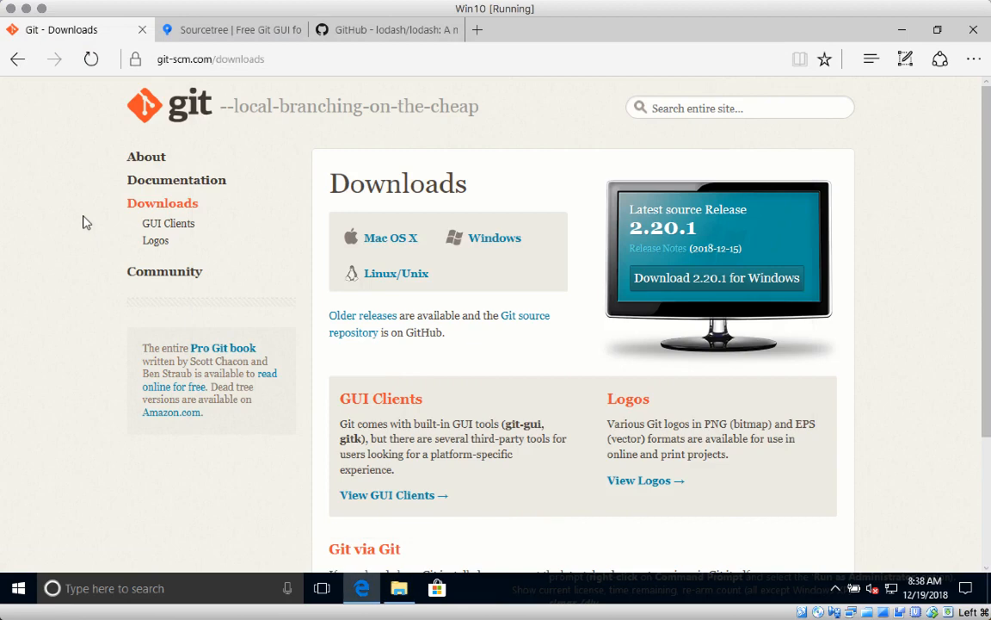
click(207, 38)
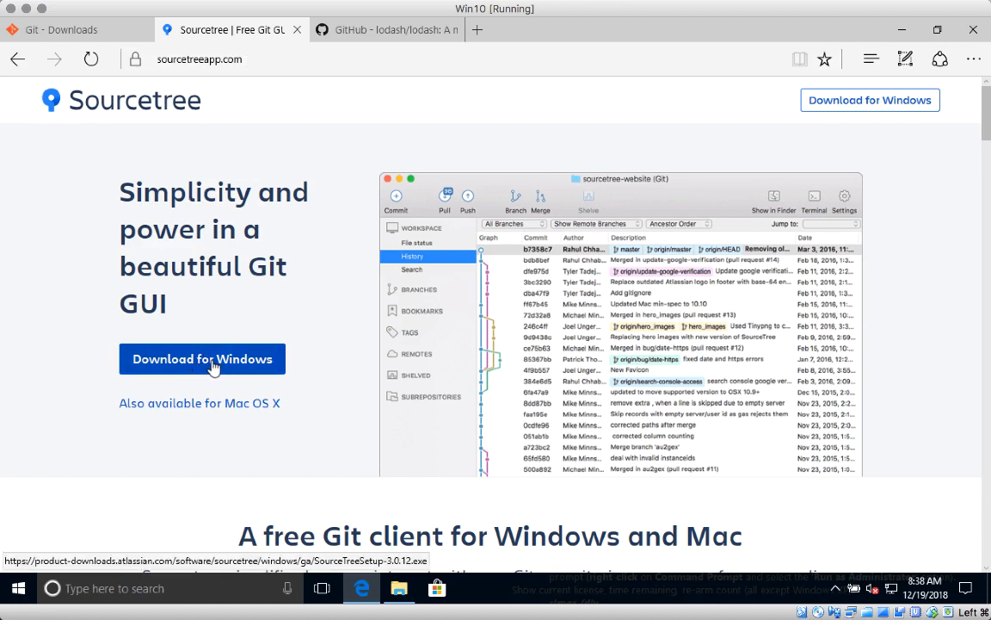
click(399, 589)
click(389, 303)
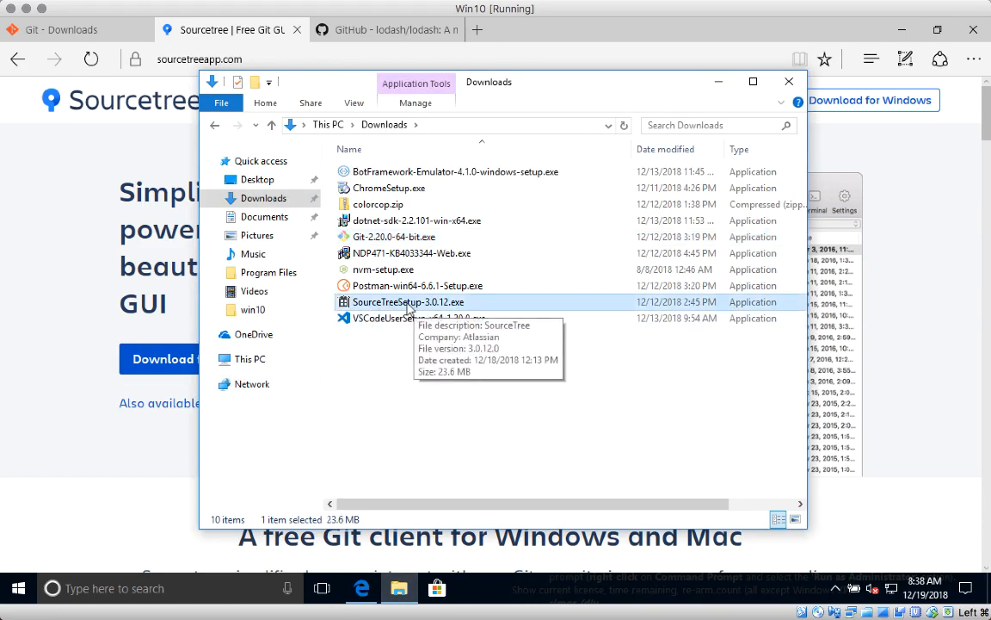
double_click(408, 303)
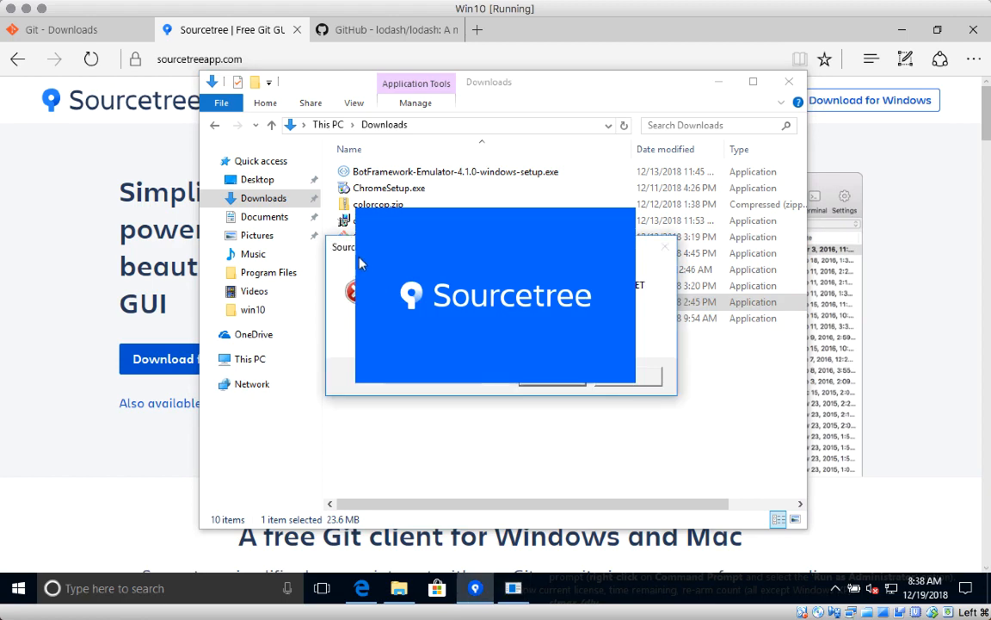
drag(646, 256, 605, 75)
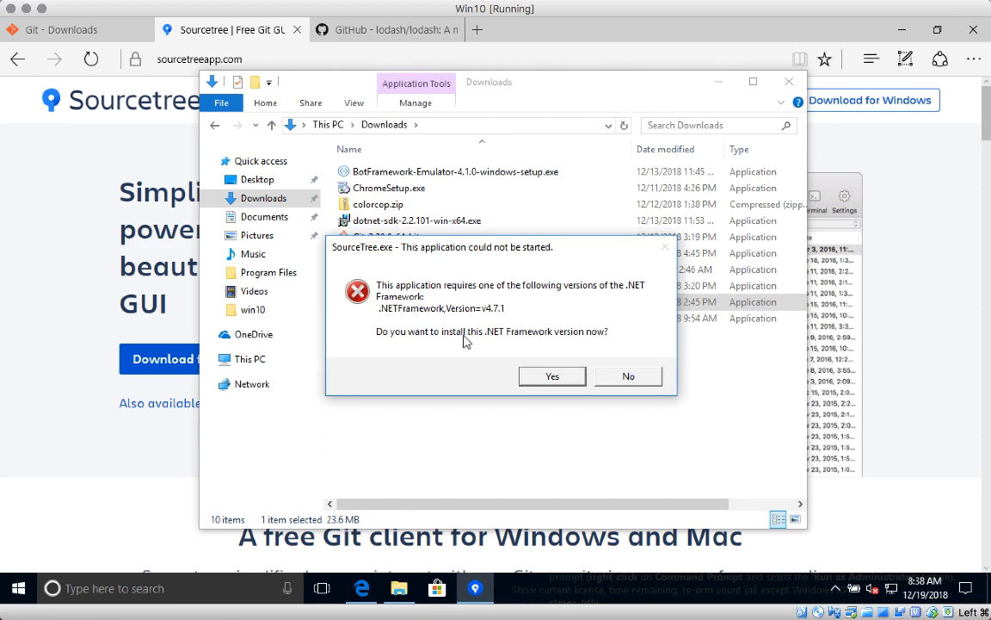
click(553, 376)
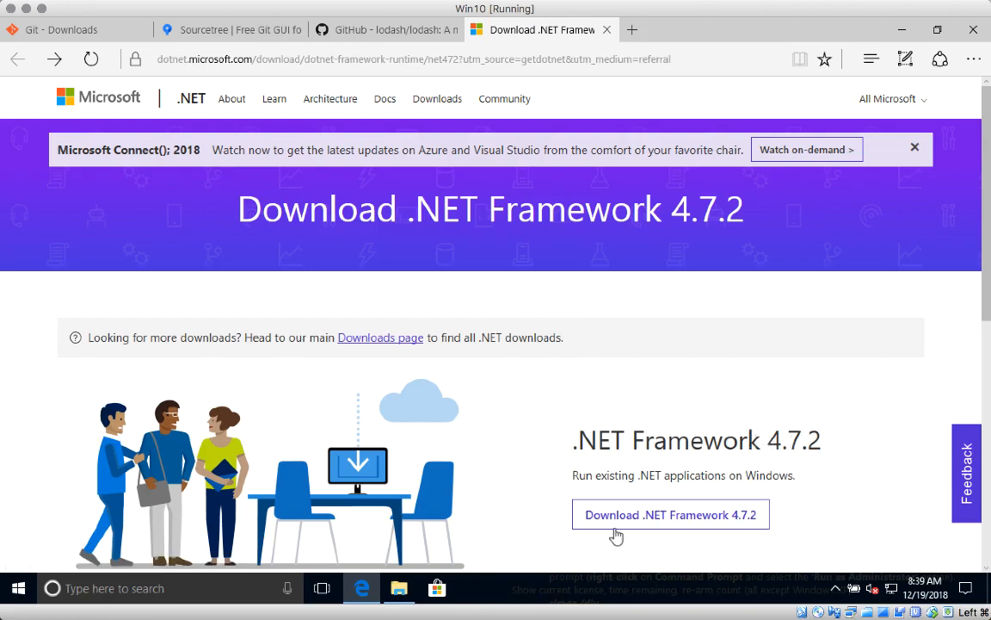
Install .NET Framework 4.7.1 from NDP471-KB4033344-Web.exe, then reselect the Sourcetree installer.
click(398, 594)
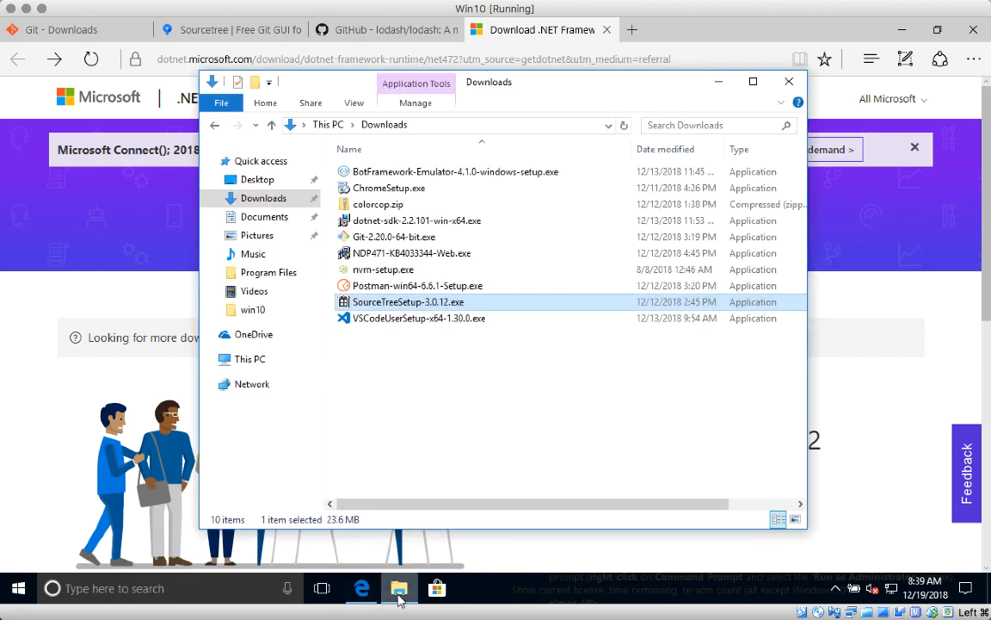
click(382, 256)
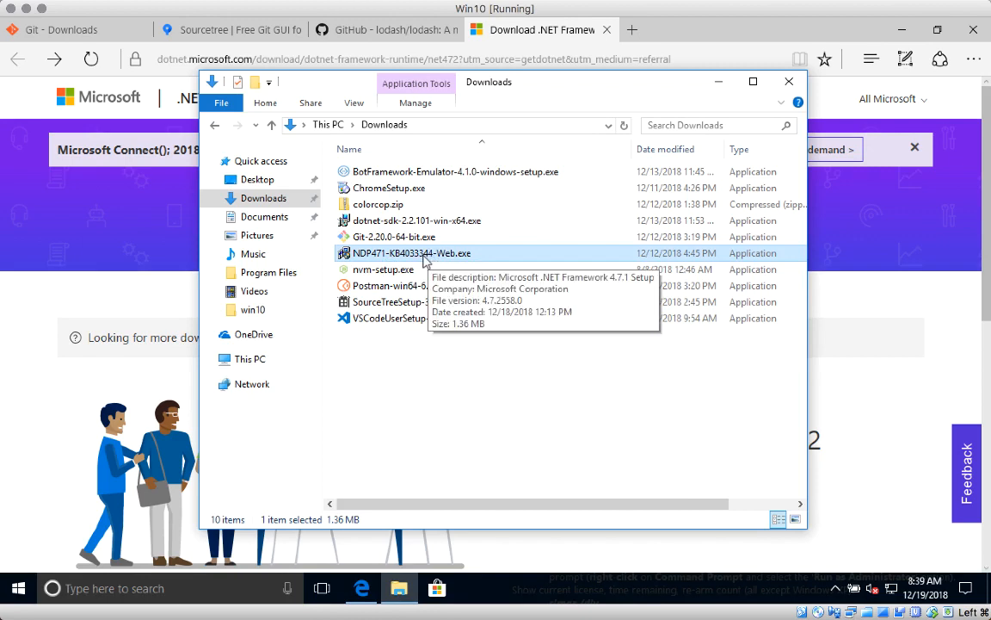
double_click(423, 259)
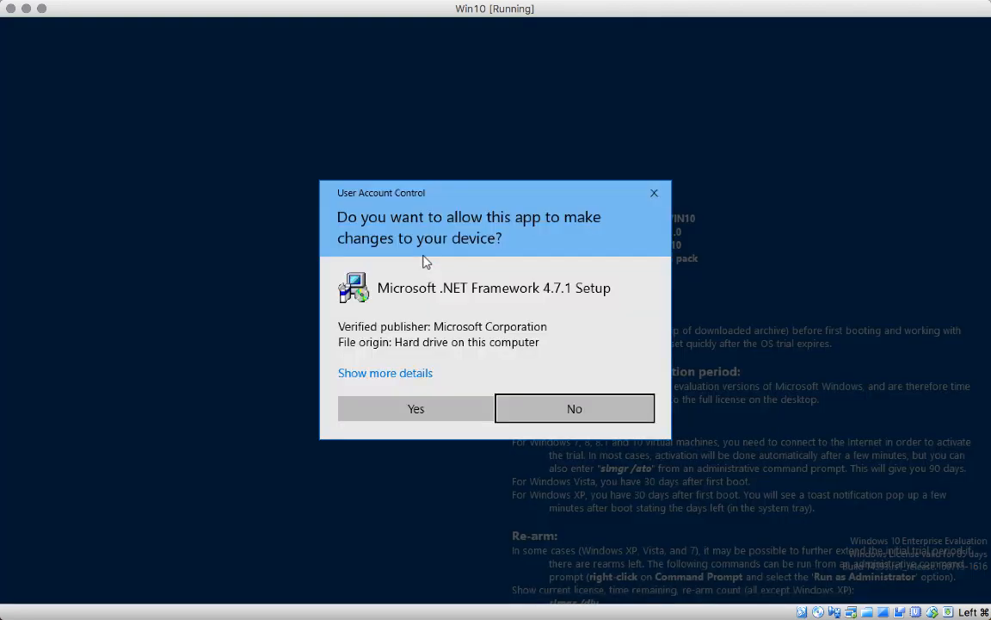
click(421, 410)
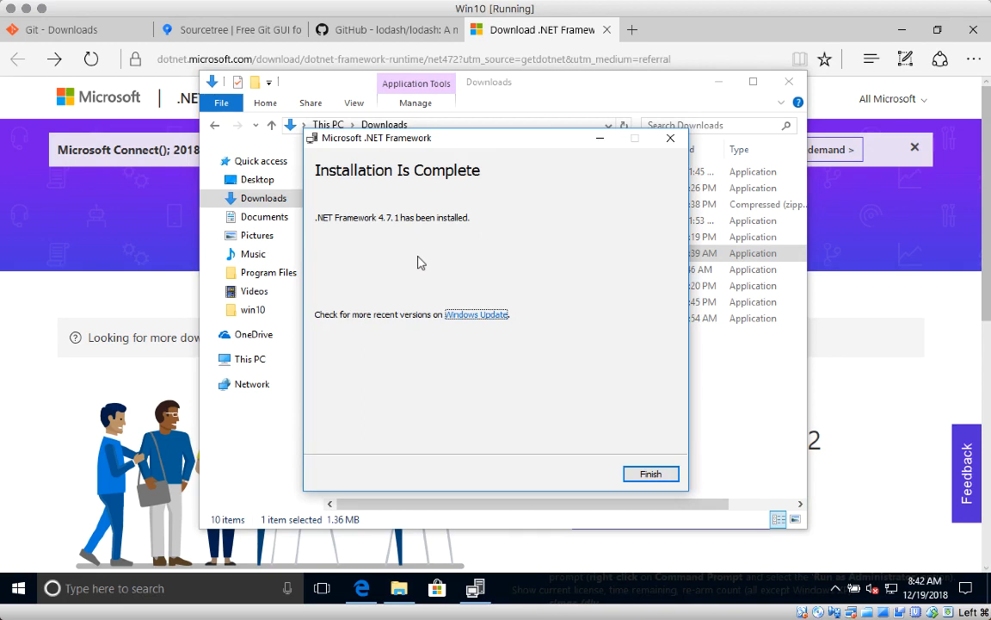
click(648, 474)
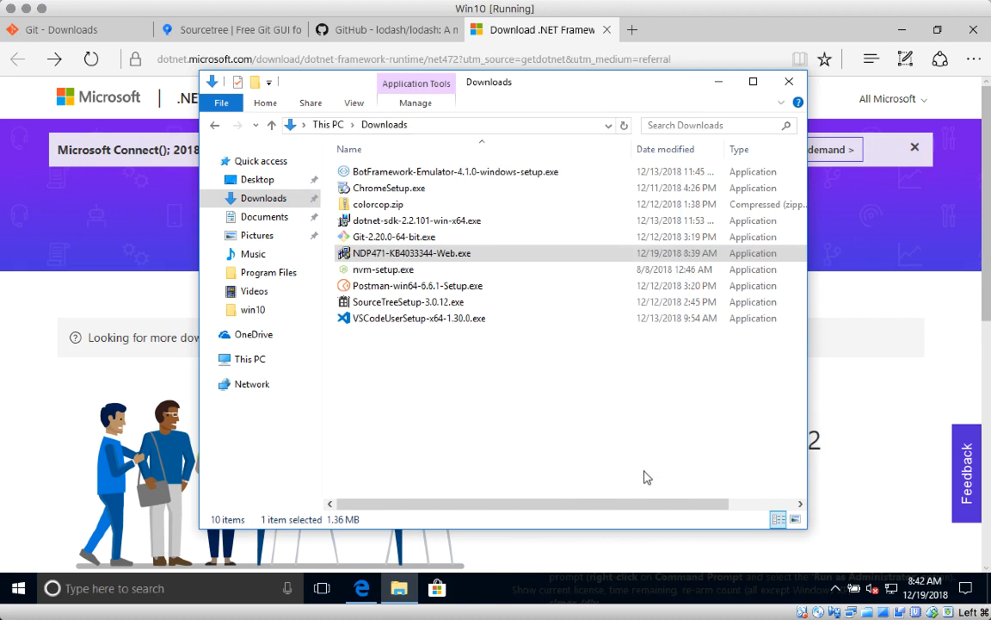
click(647, 476)
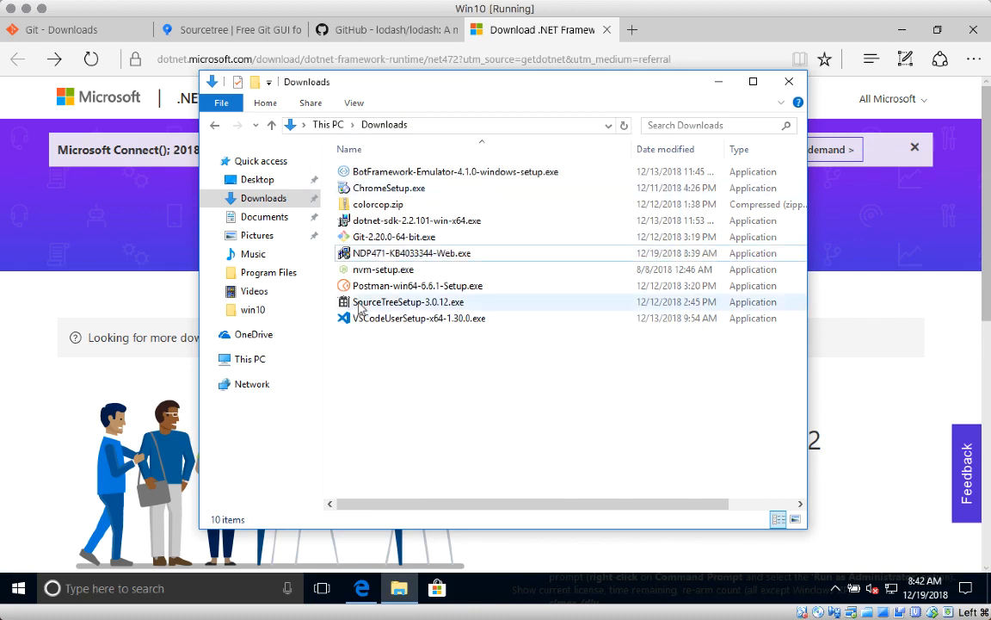
click(398, 305)
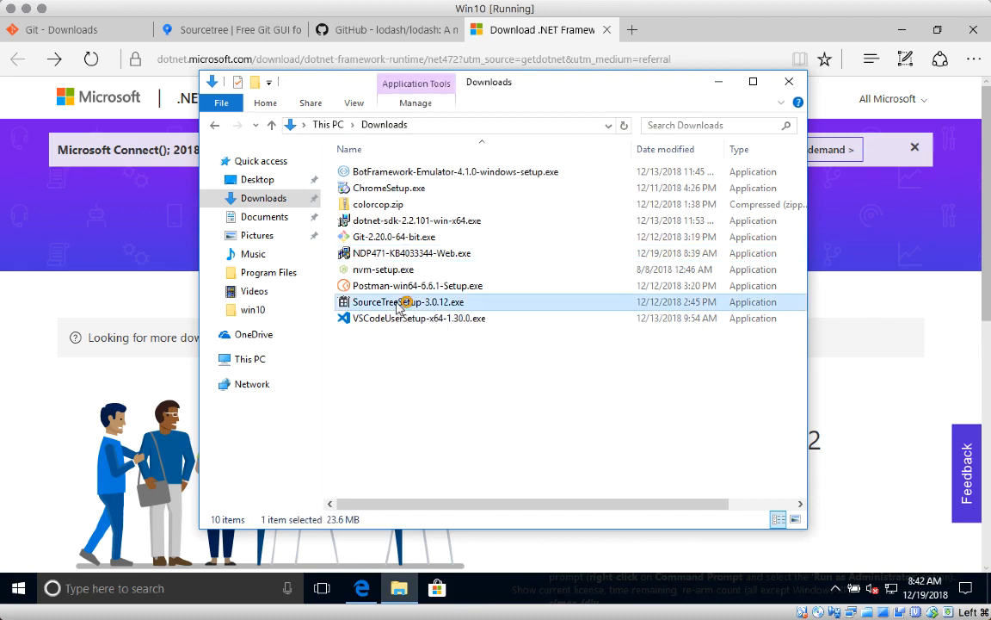
Launch SourceTreeSetup-3.0.12.exe and choose Bitbucket for registration.
double_click(399, 306)
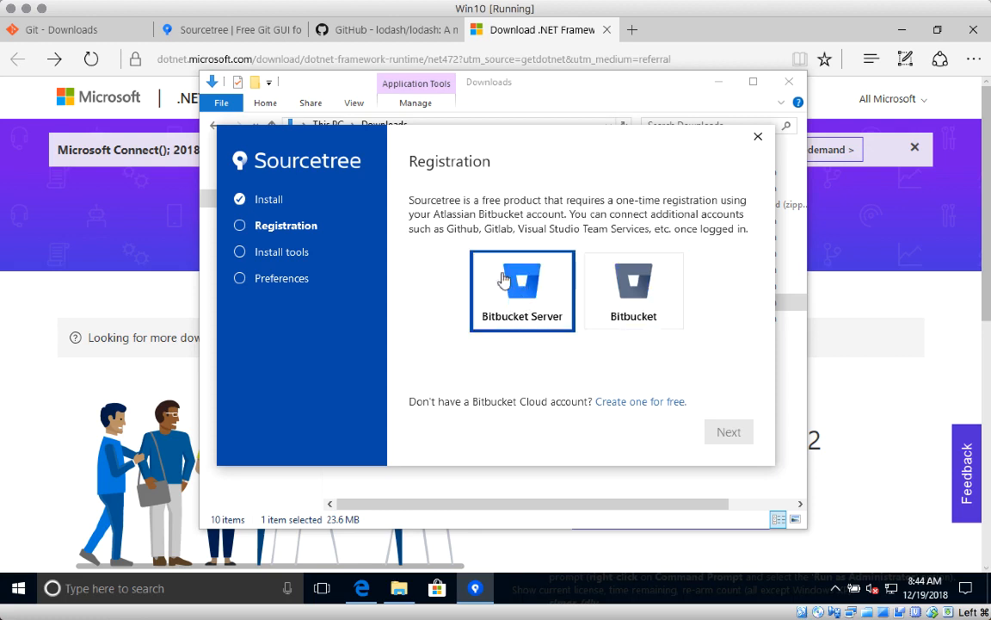
click(633, 302)
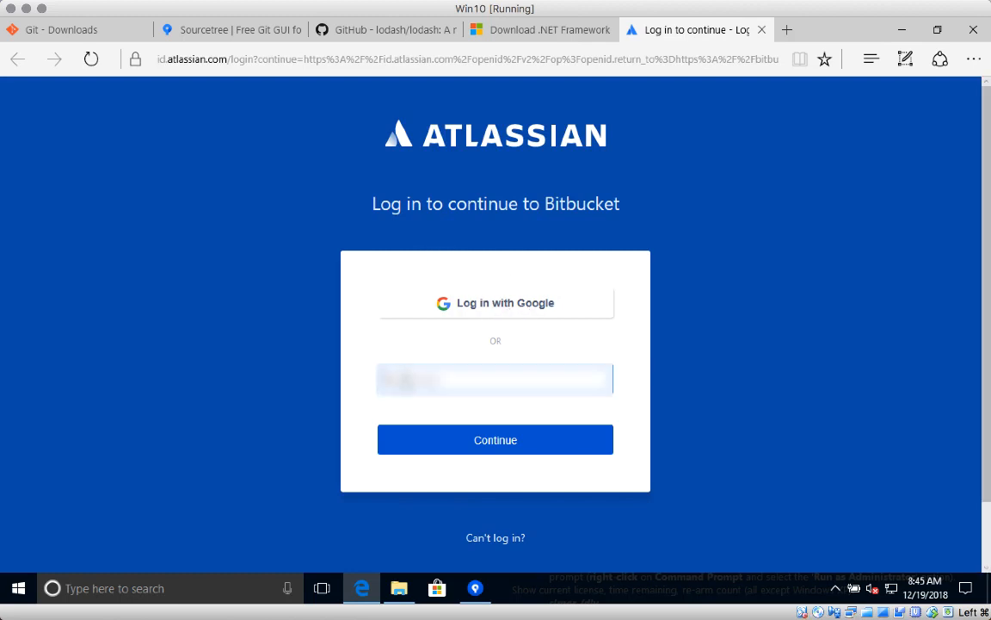
Log in to Bitbucket with the account e-mail, close the success tab, and return to Sourcetree setup.
text(***)
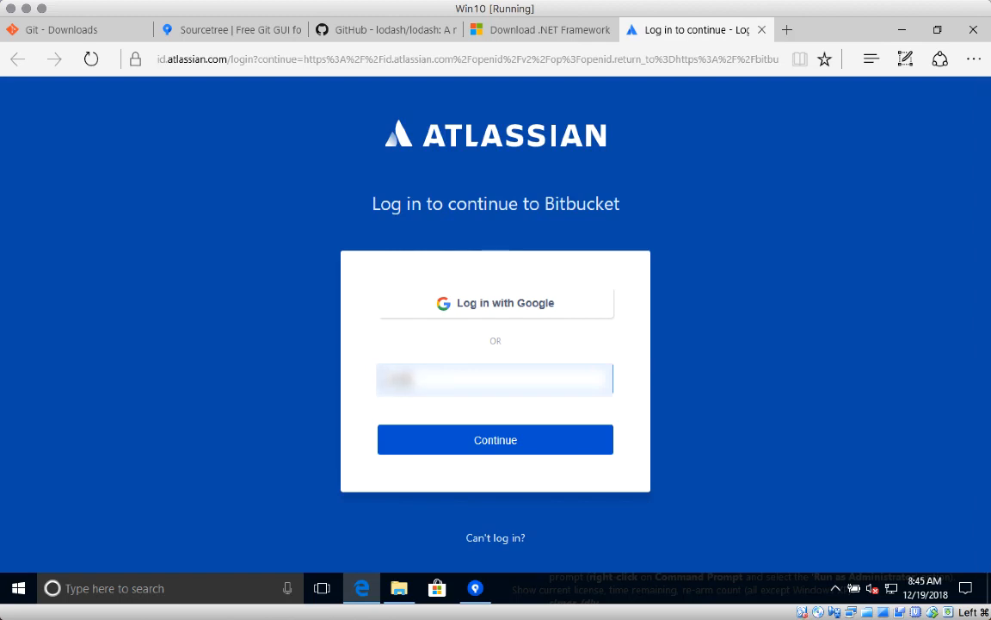
text(*****)
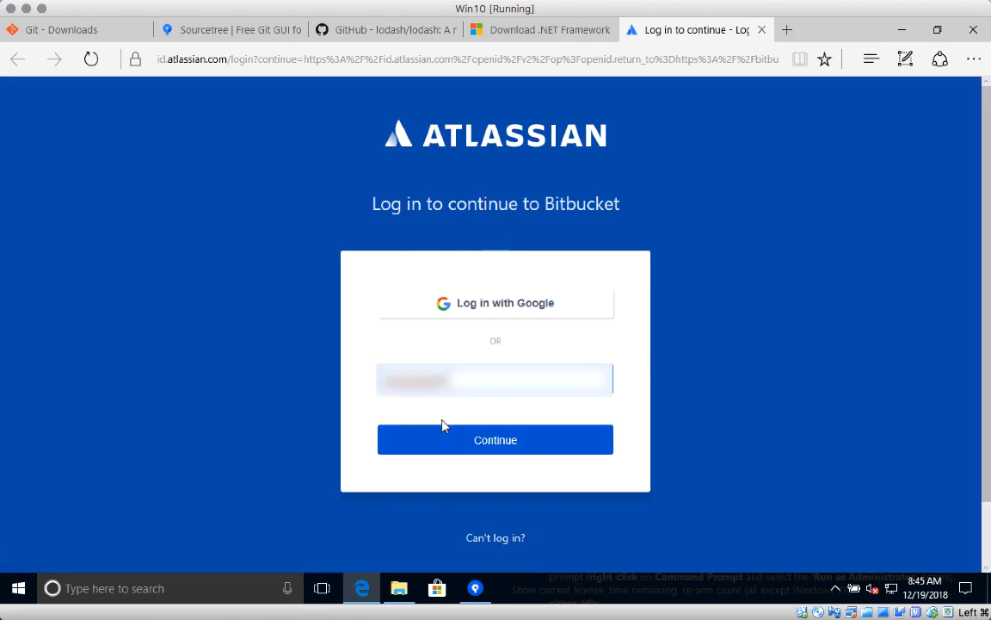
text(**********)
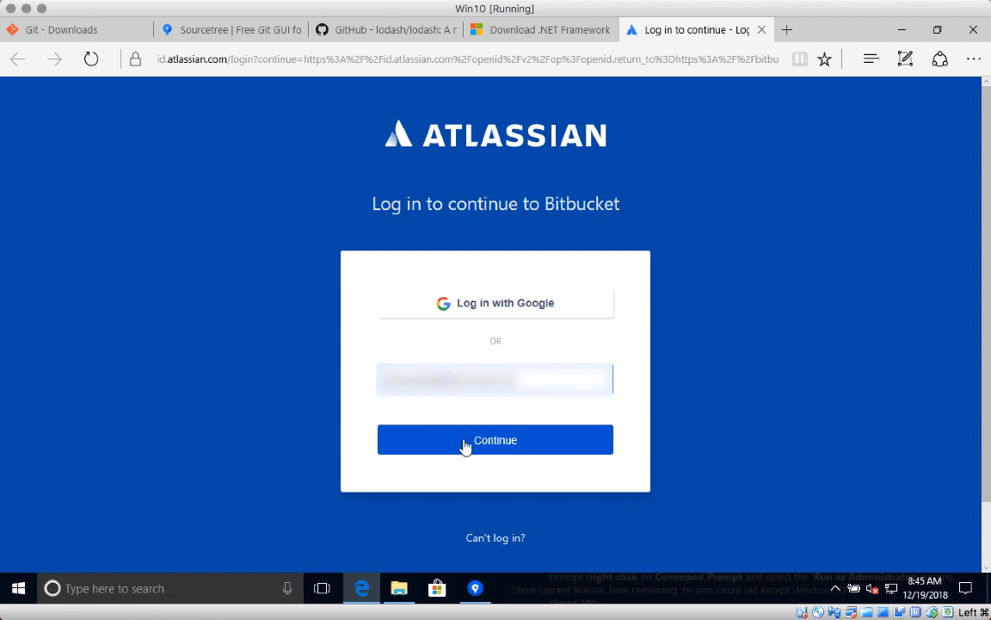
click(465, 444)
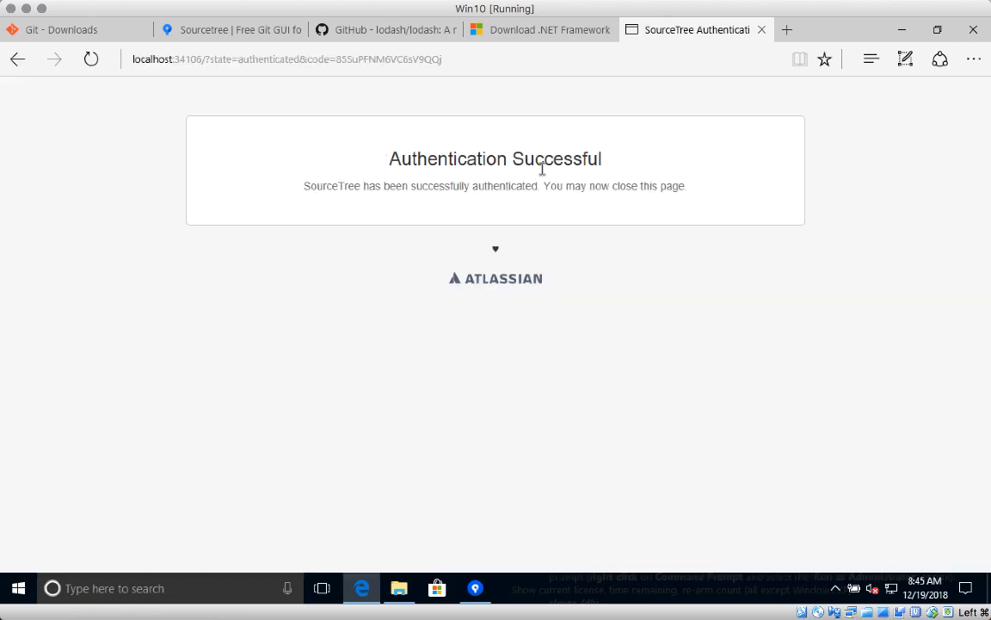
click(763, 32)
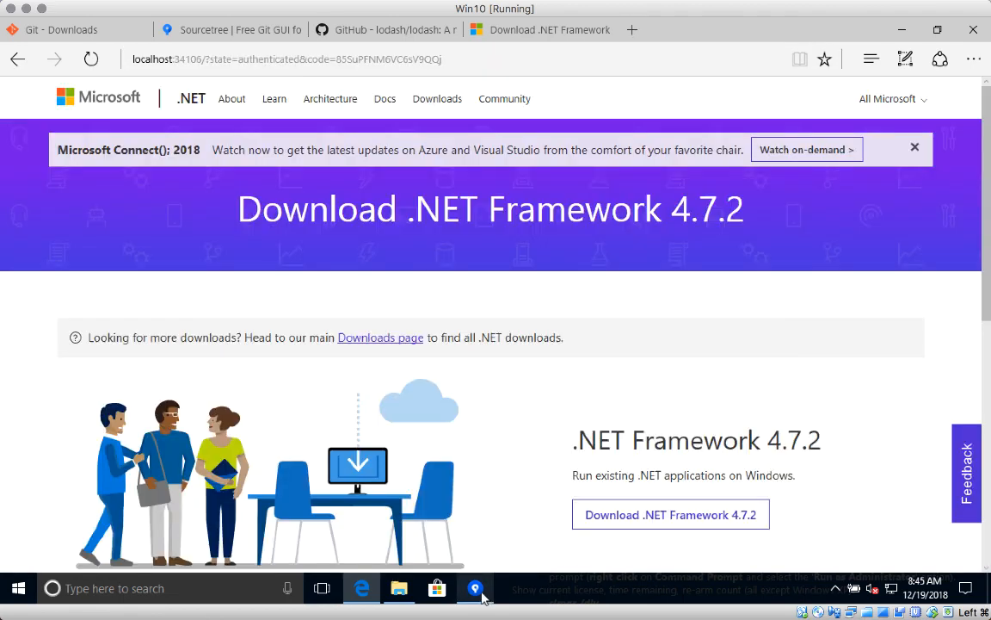
click(476, 590)
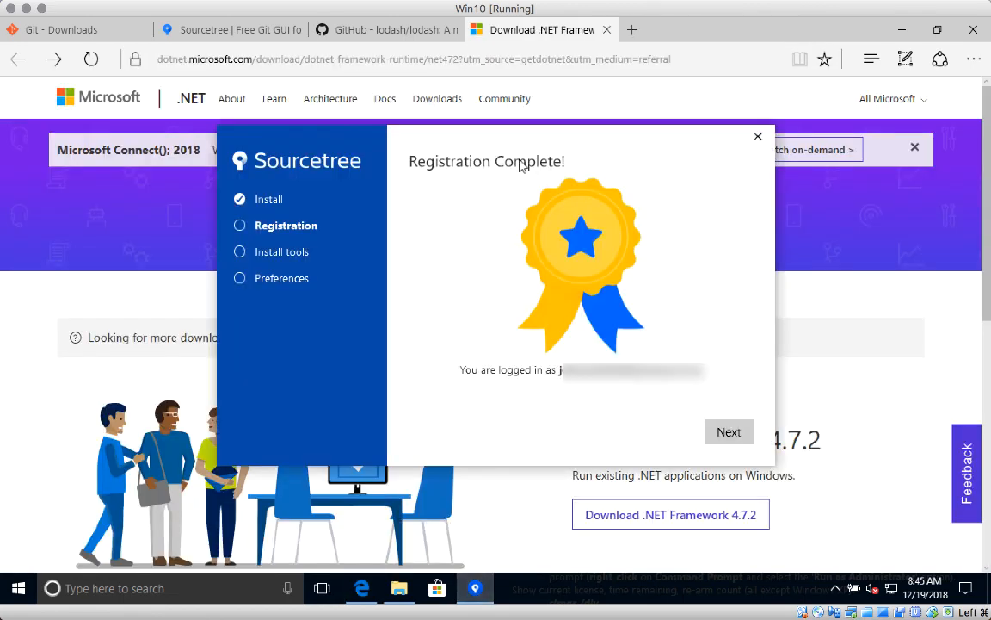
Continue past Registration Complete to the tool step, where Git 2.20.0 is detected.
click(728, 432)
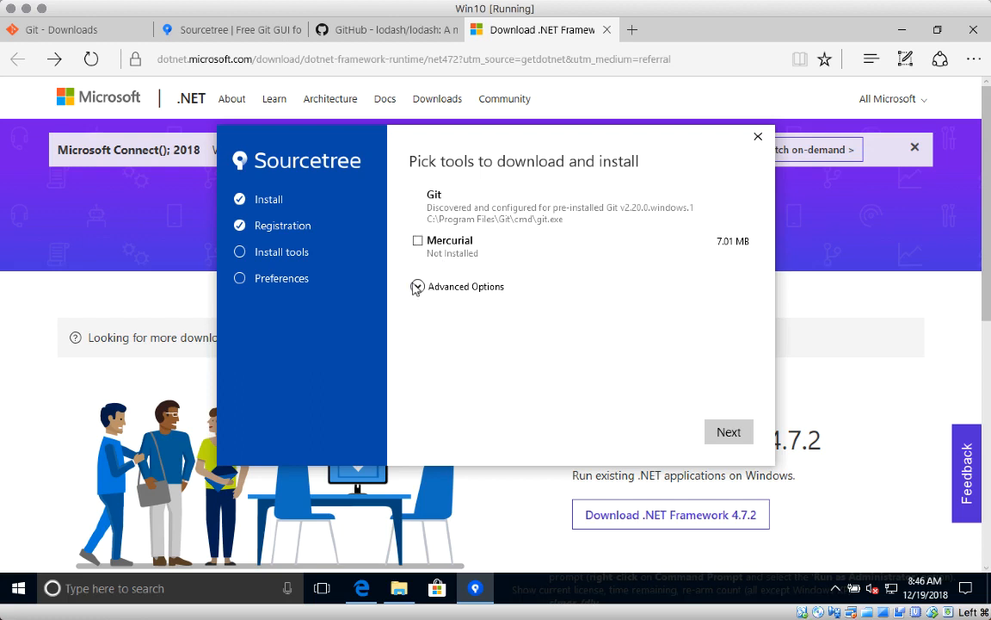
Leave line-ending handling and Global Ignore unchecked under Advanced Options and continue.
click(416, 287)
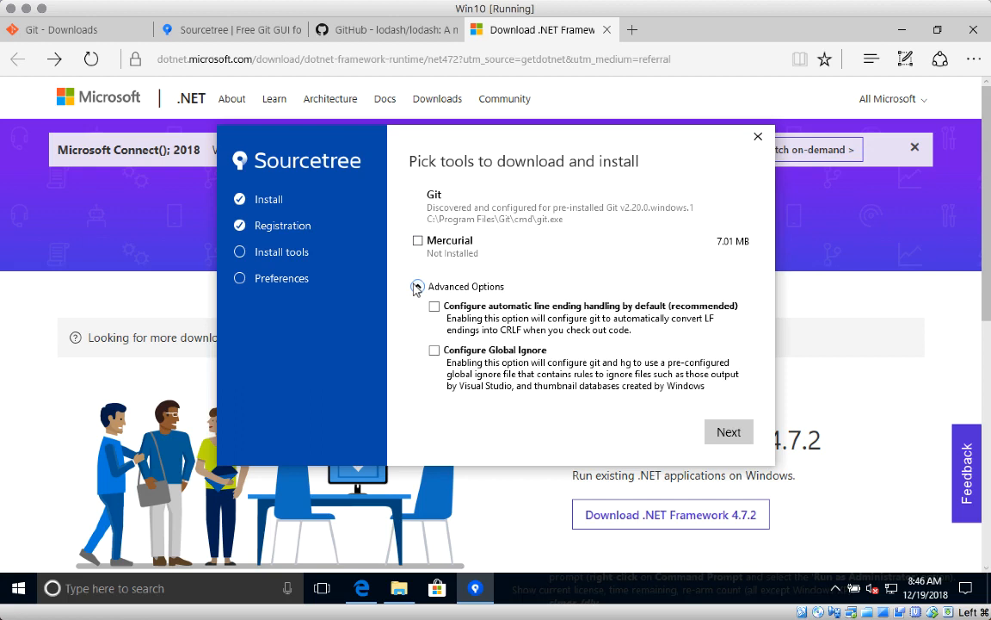
click(729, 433)
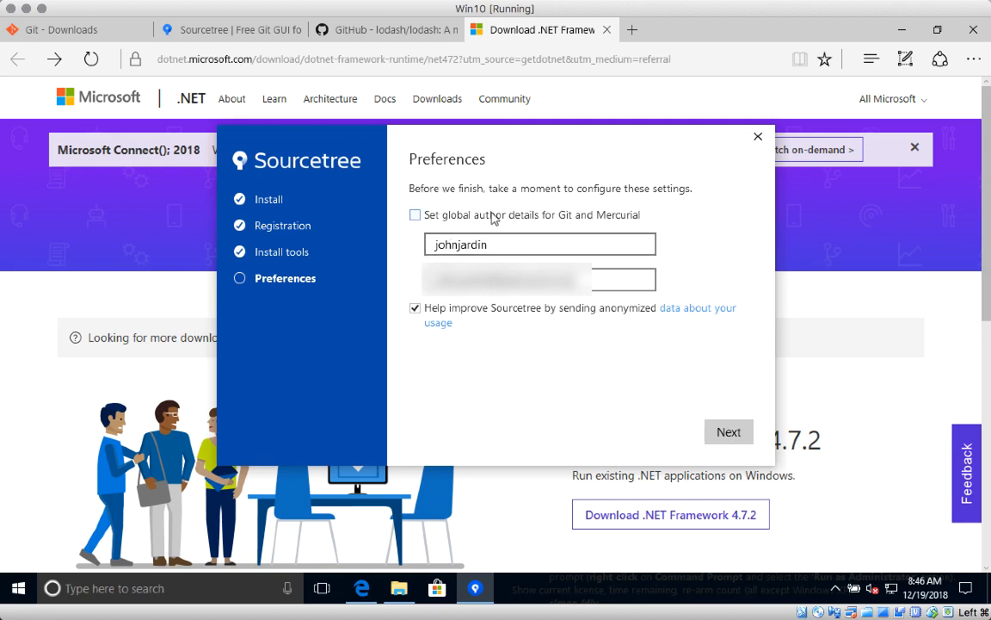
Enter the global author's full name and e-mail, turn off usage data sharing, and continue.
click(491, 243)
key(ctrl+a)
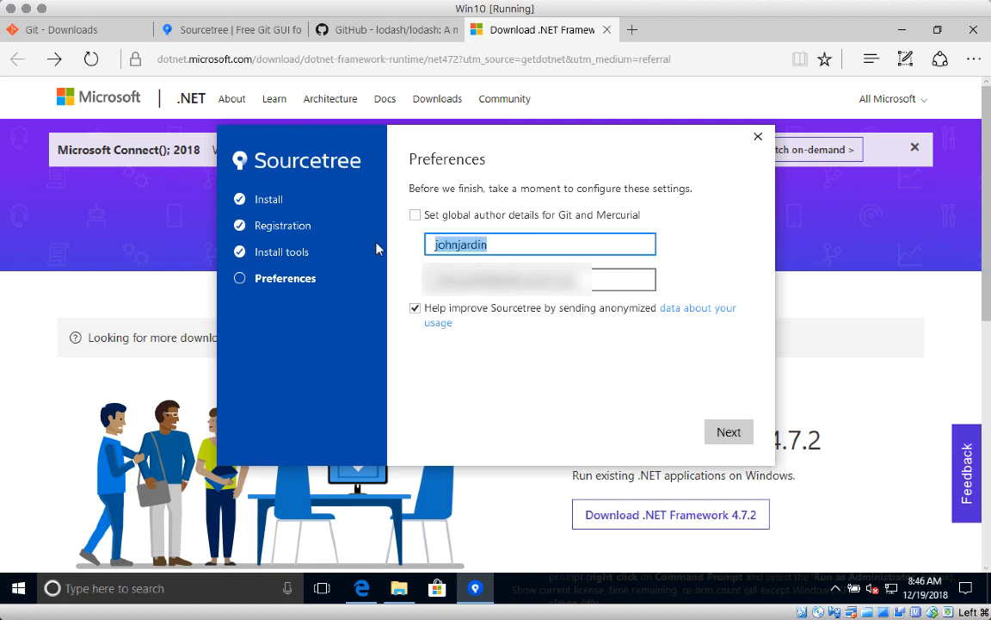
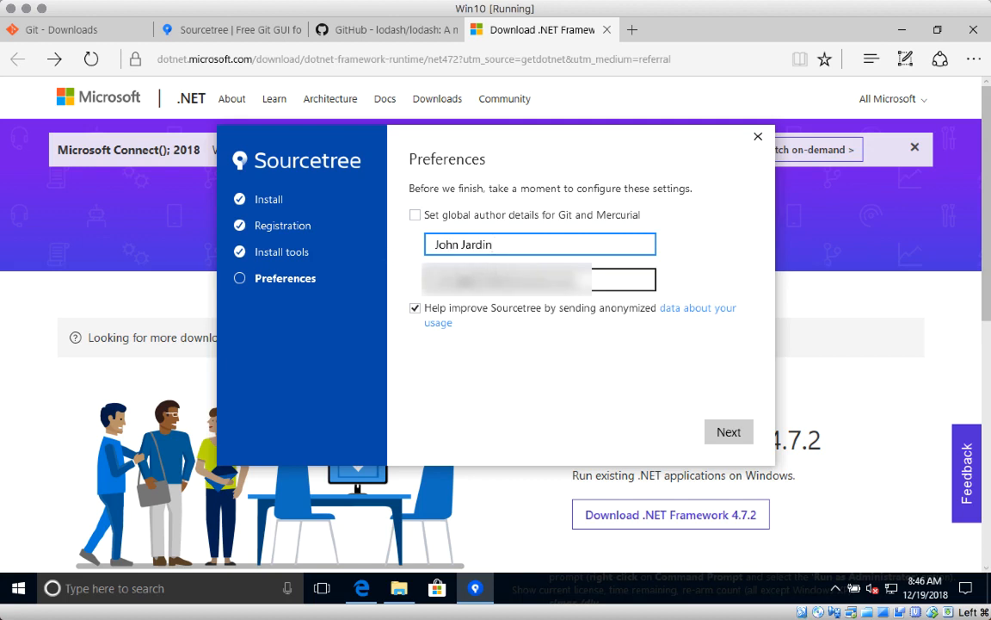
key(Tab)
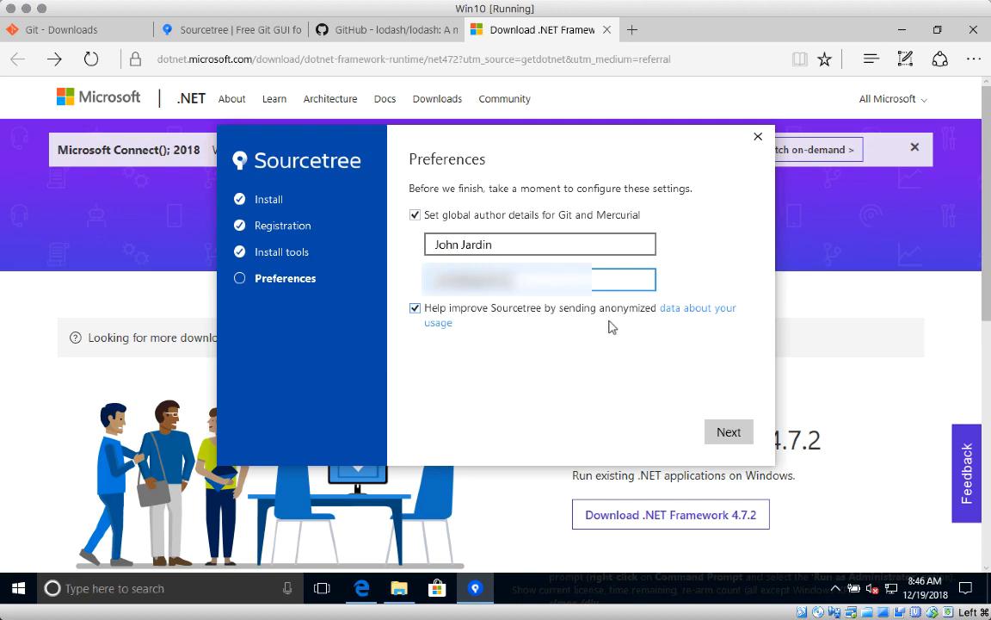
click(415, 308)
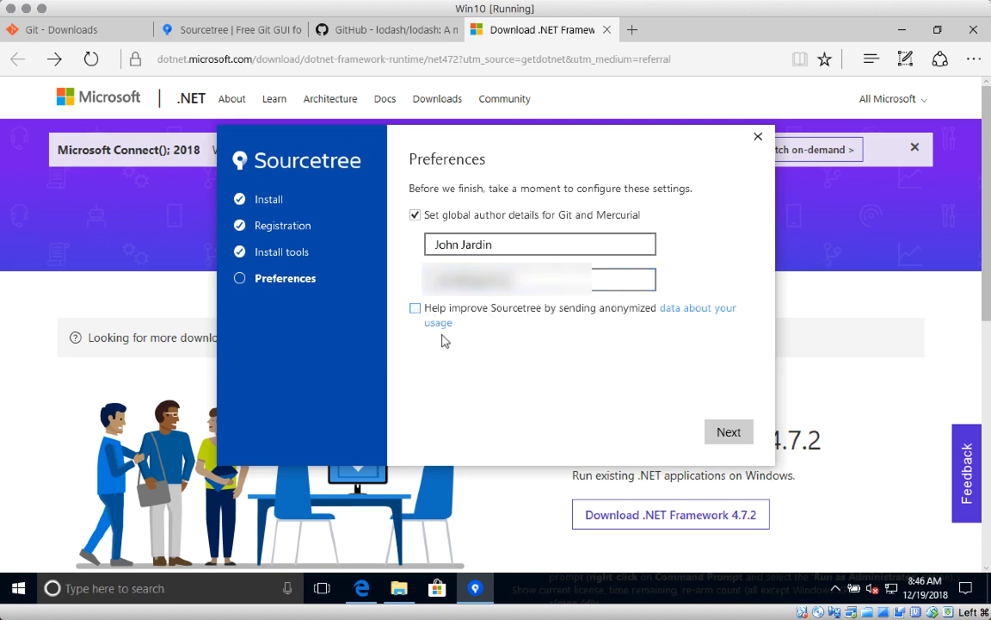
click(728, 432)
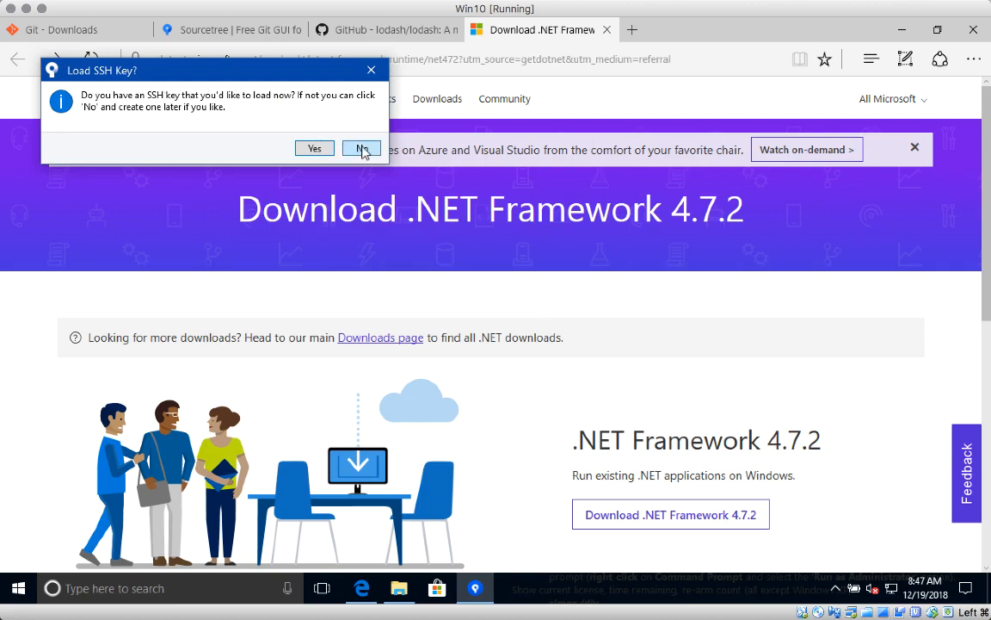
Decline loading an SSH key so Sourcetree opens on the empty Local repositories list.
click(361, 148)
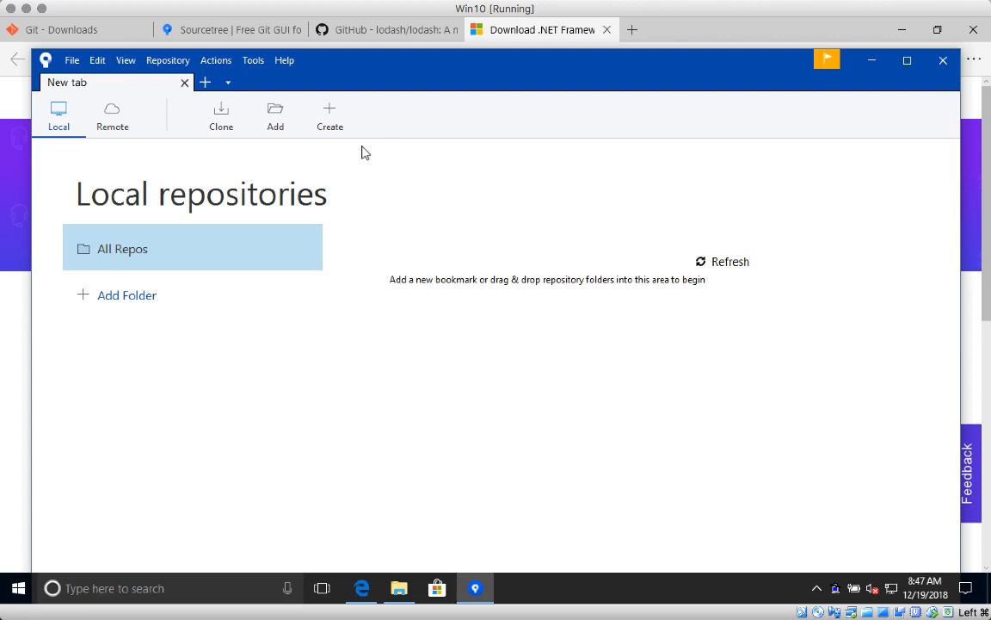
Create an empty folder named 'sourcetree' at the root of the C: drive, then return to Sourcetree.
click(398, 588)
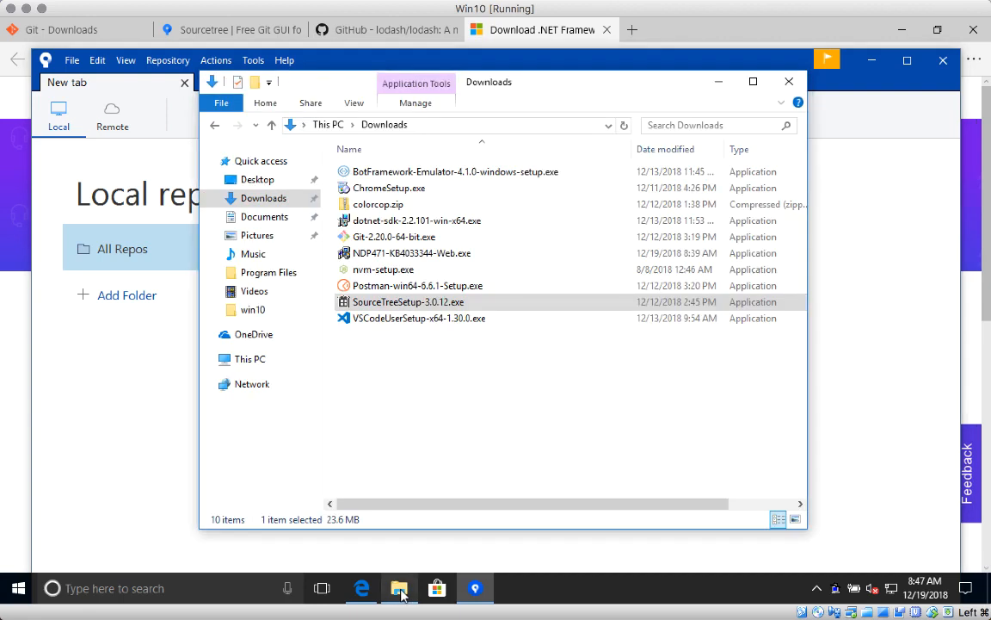
click(263, 359)
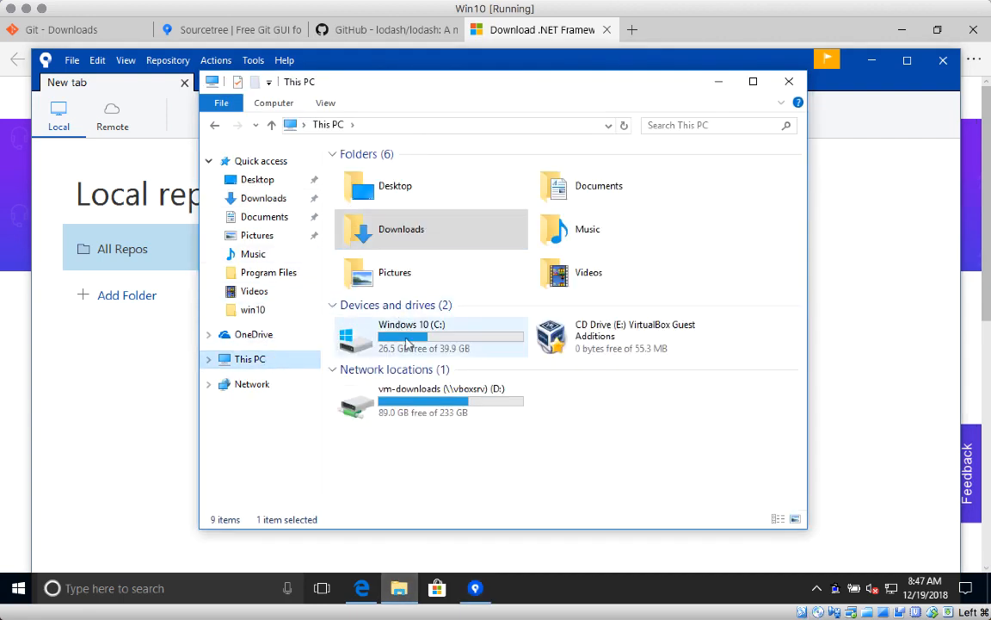
double_click(387, 327)
right_click(370, 309)
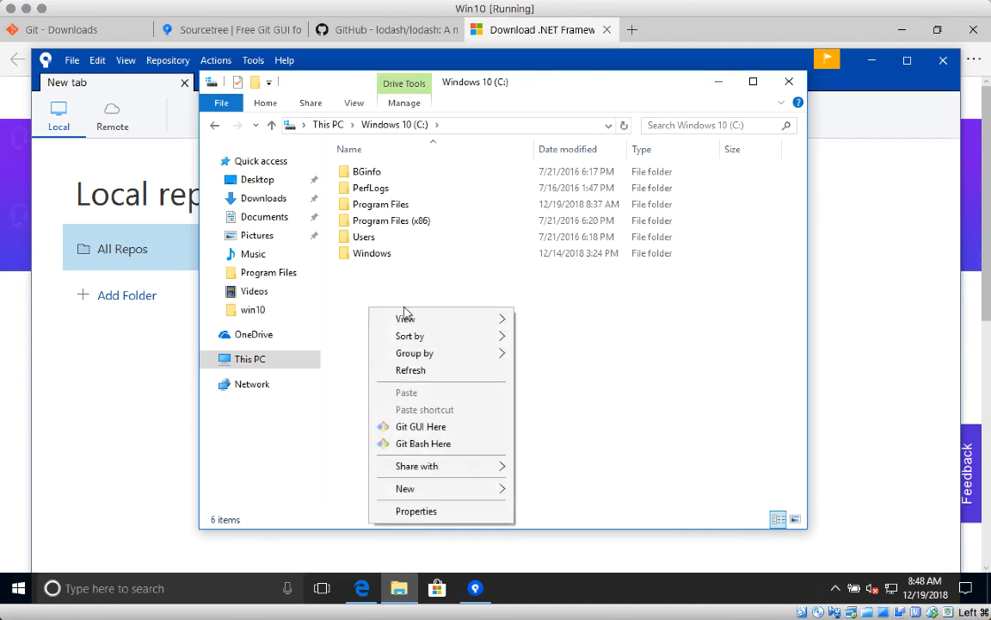
mouse_move(439, 491)
click(549, 491)
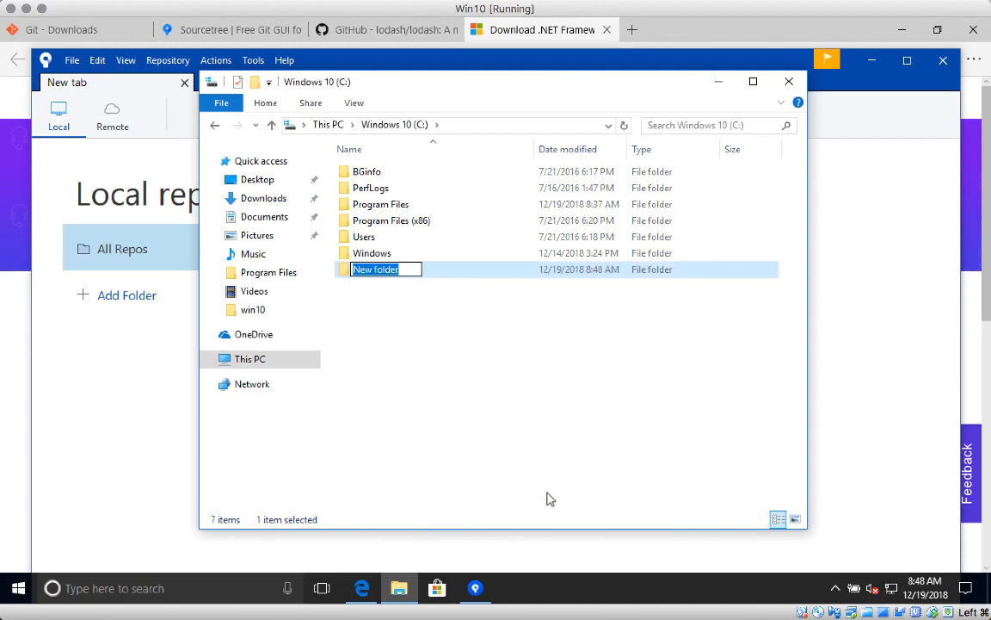
text(sourcetree)
key(Return)
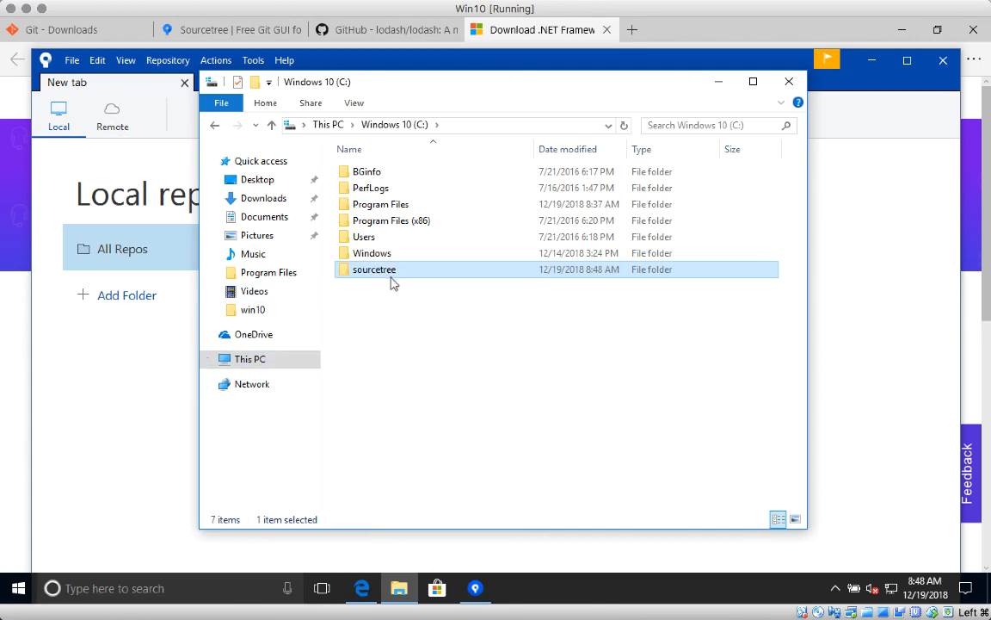
click(149, 366)
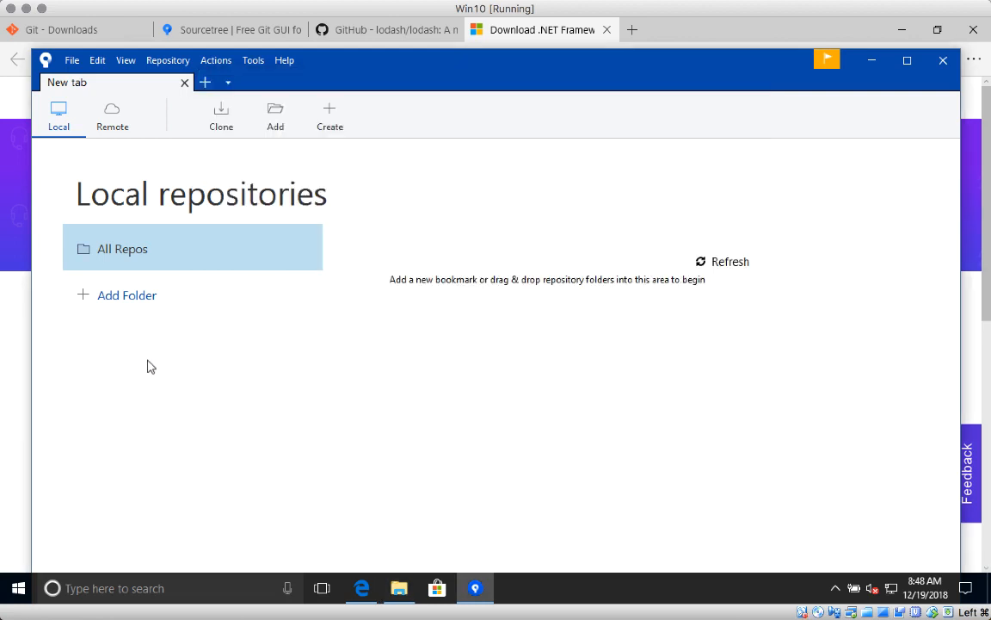
Open Sourcetree's Tools > Options dialog on its General settings.
click(216, 61)
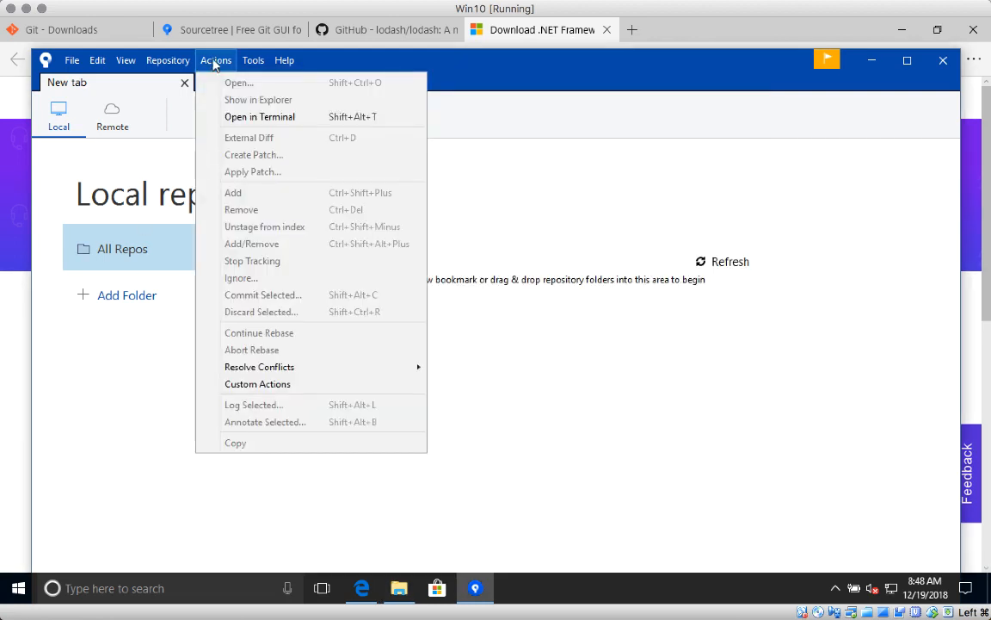
mouse_move(247, 64)
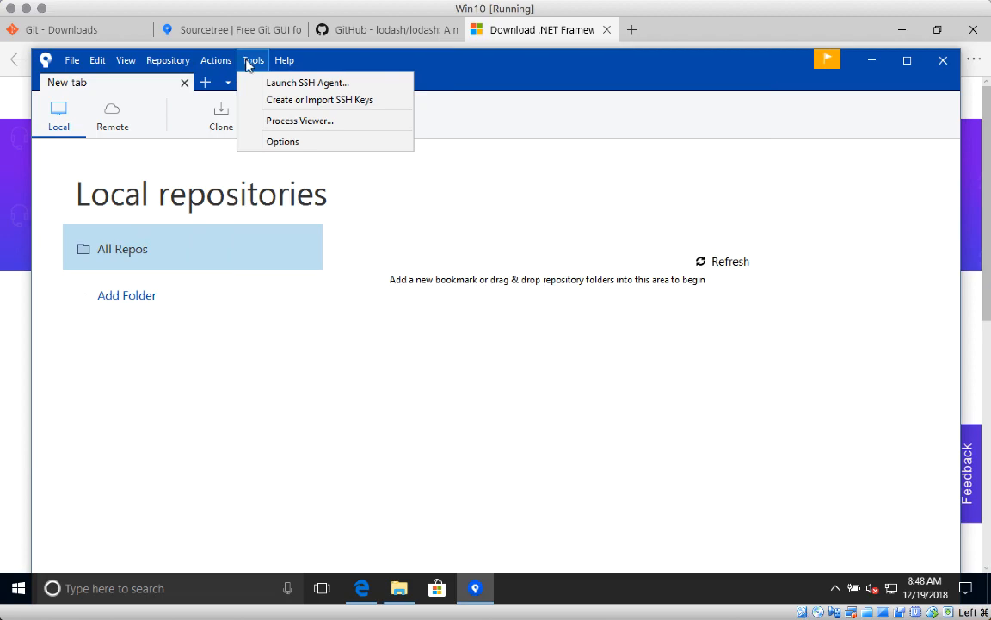
click(283, 141)
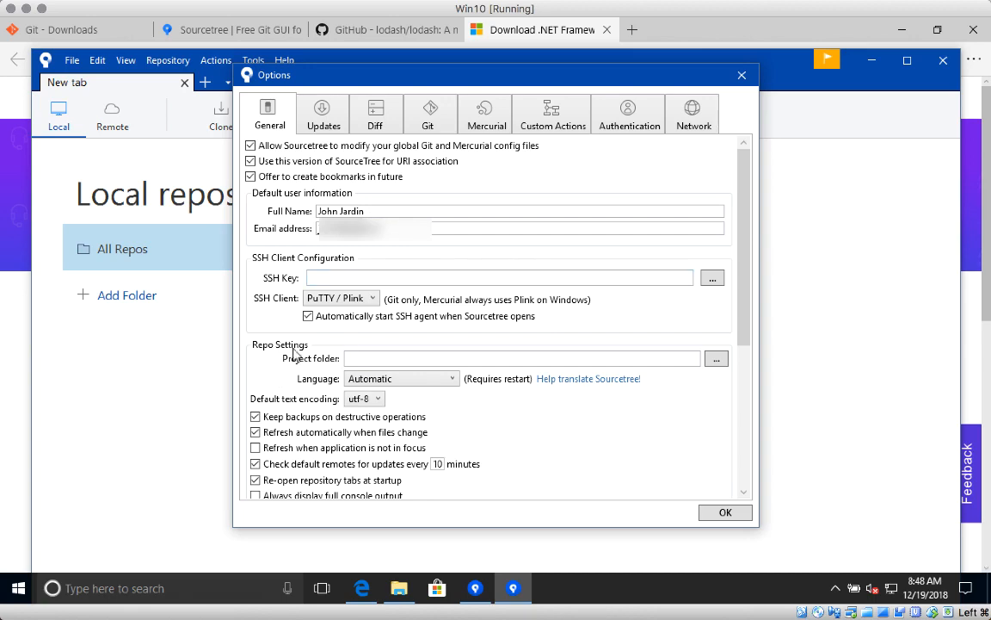
Browse to C:\sourcetree as the default Project folder and save the options.
click(715, 358)
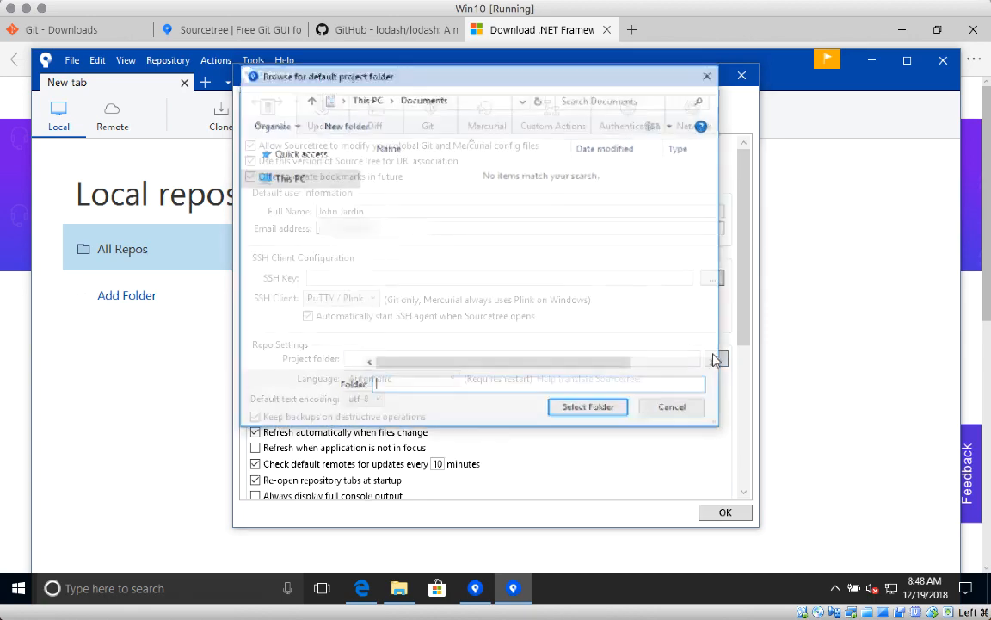
click(303, 358)
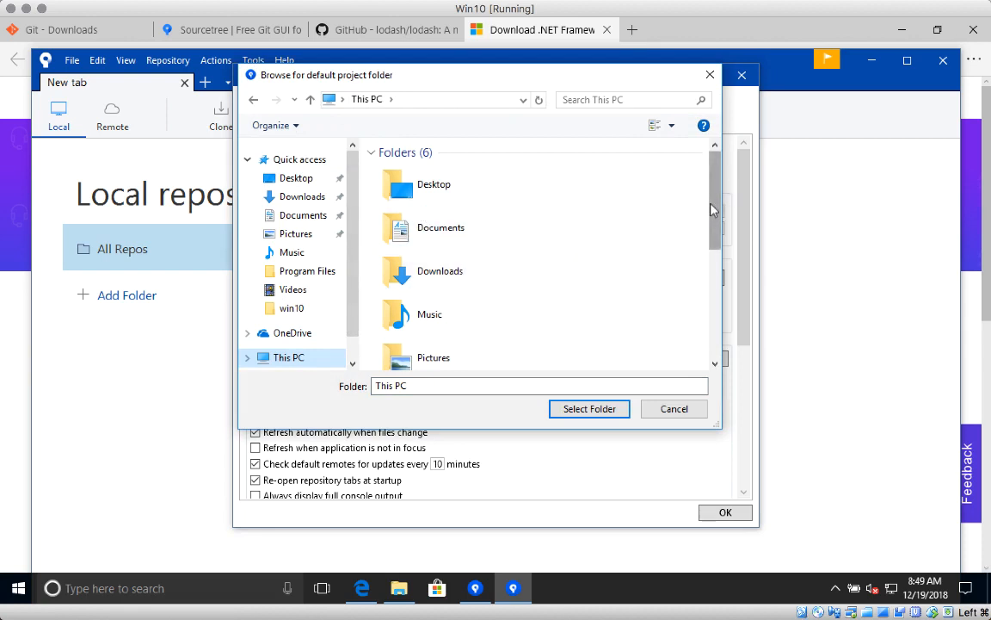
scroll(691, 213, down, 1)
scroll(709, 344, down, 3)
double_click(430, 228)
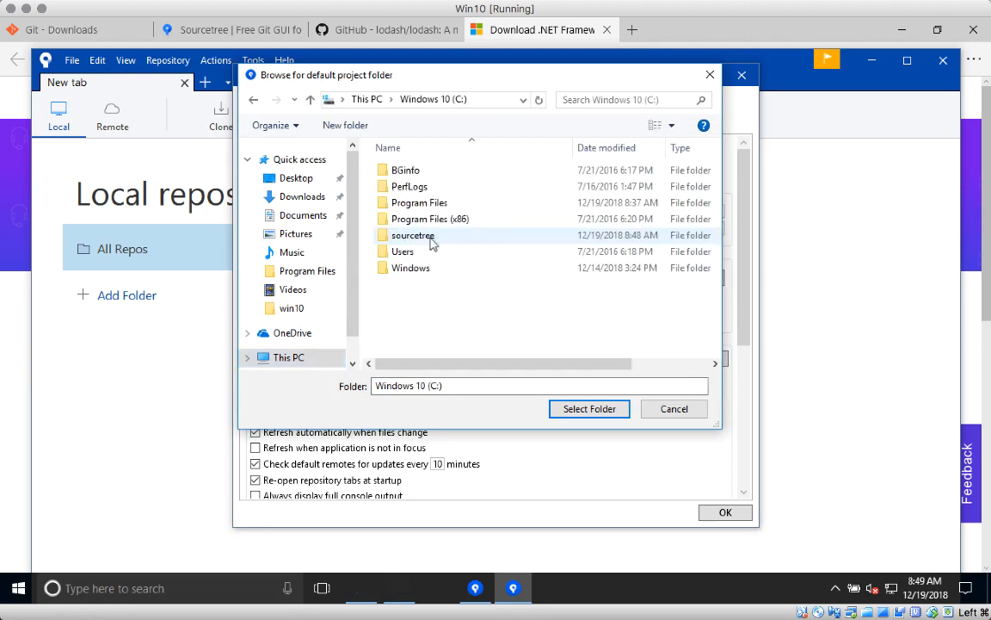
click(410, 235)
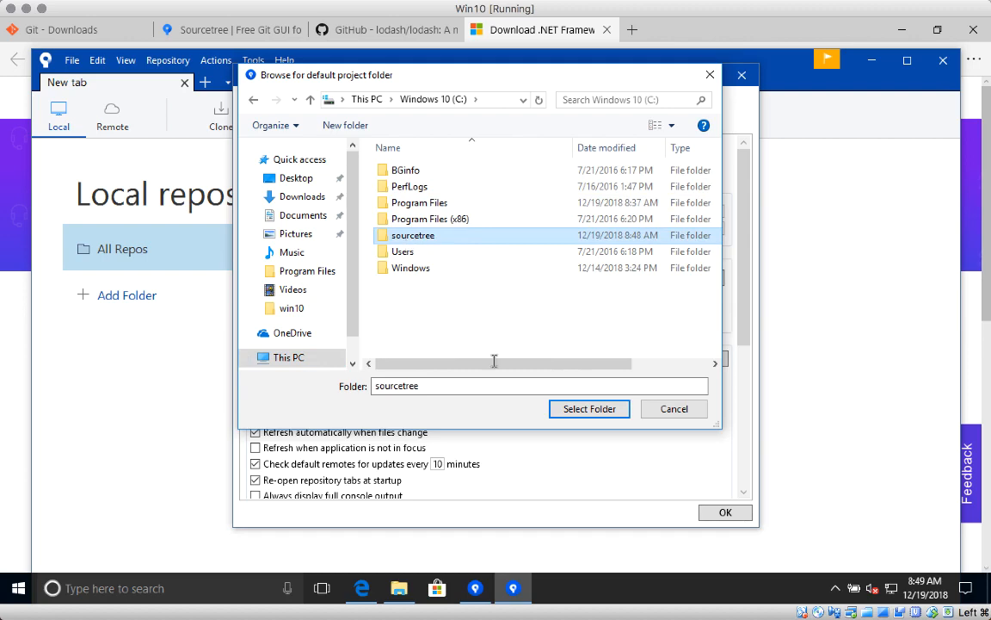
click(574, 410)
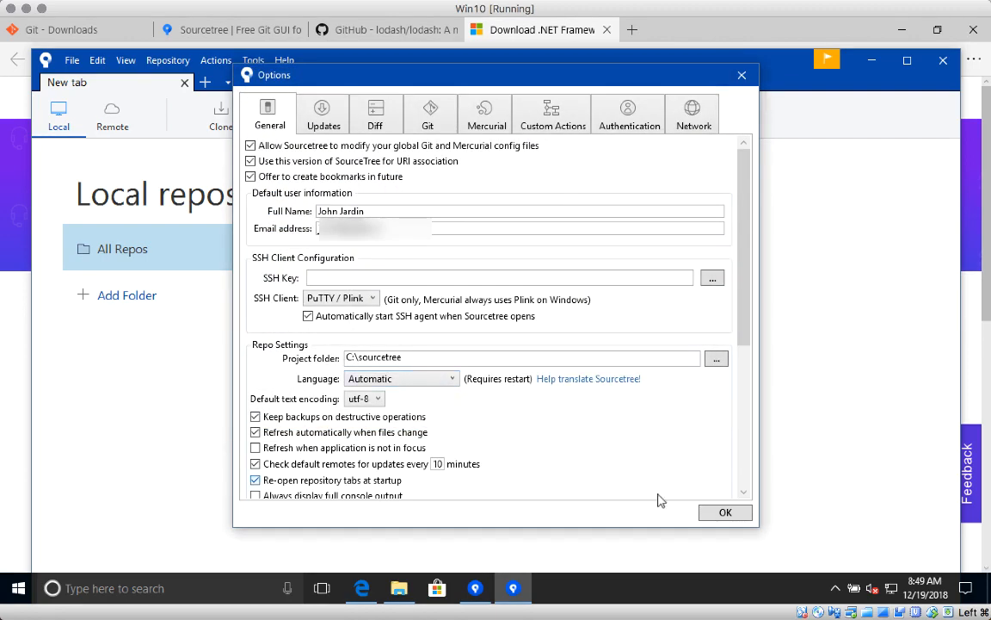
click(724, 513)
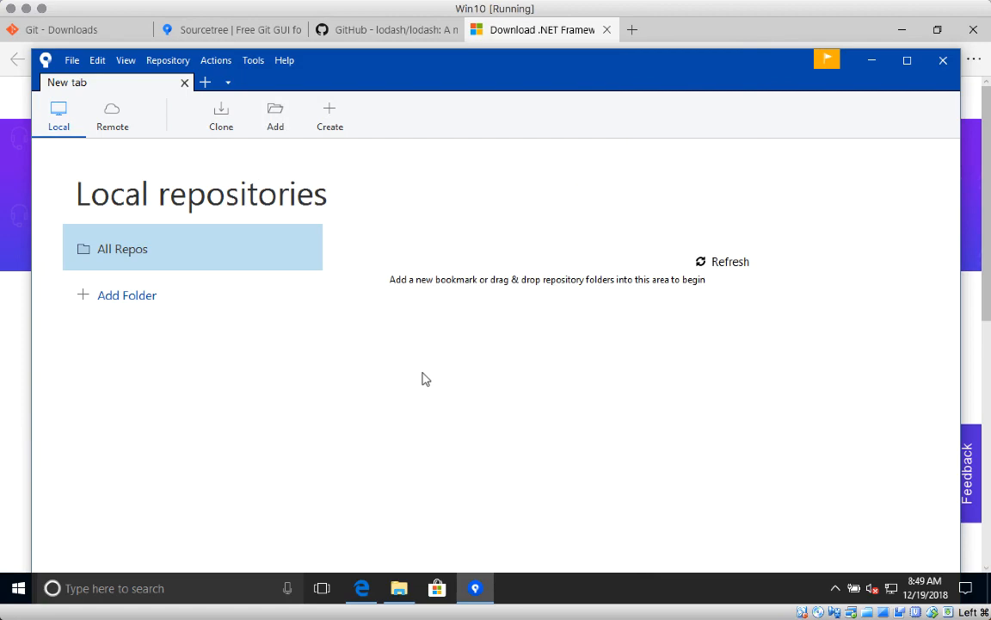
click(371, 29)
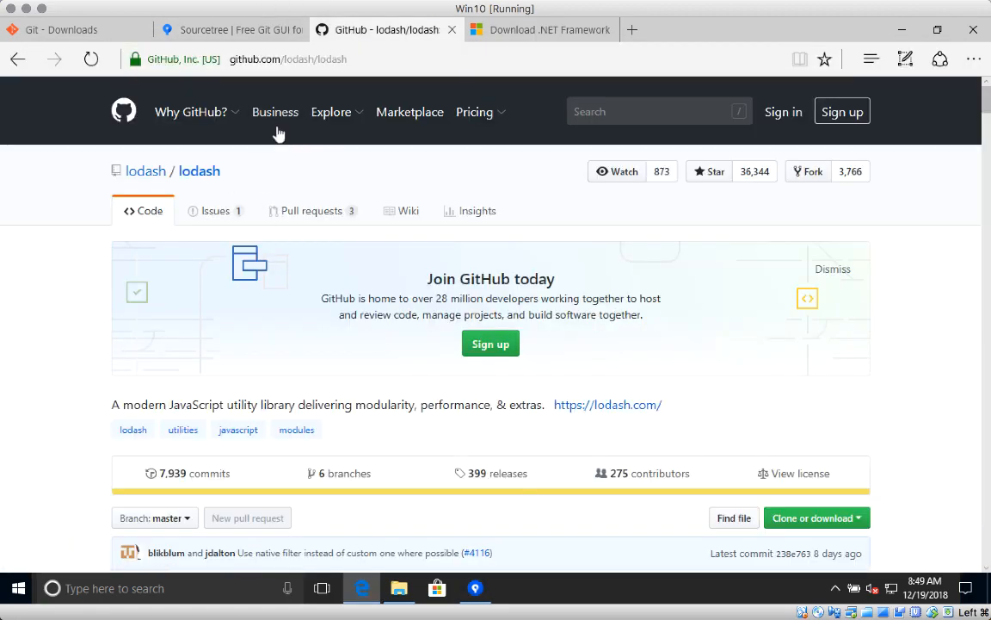
mouse_move(193, 143)
click(825, 524)
scroll(968, 210, down, 5)
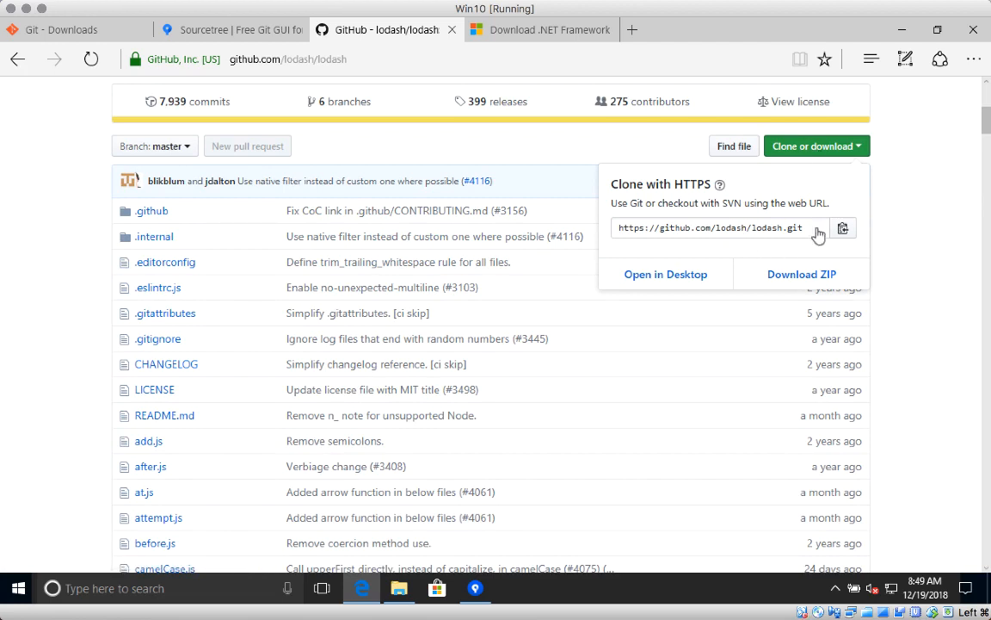
click(845, 230)
click(475, 588)
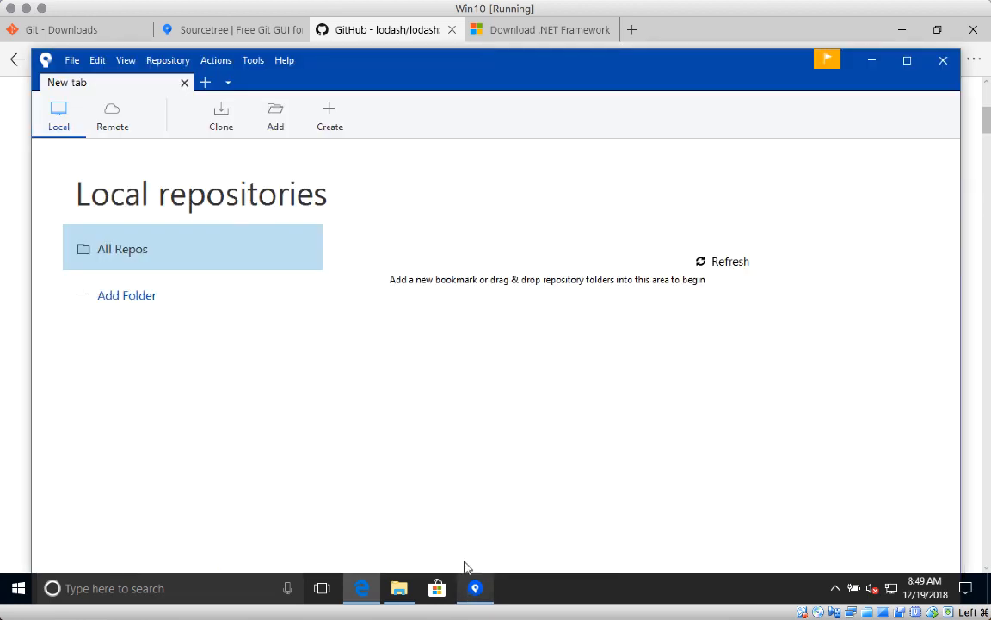
Paste the lodash URL as the clone source and clone it into C:\sourcetree\lodash.
click(222, 120)
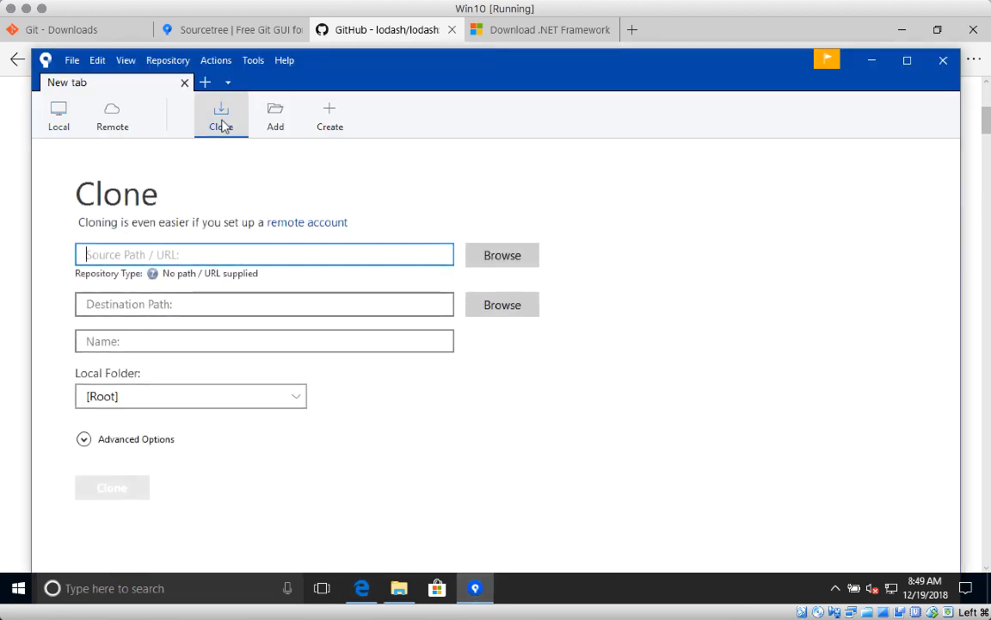
click(151, 255)
key(ctrl+v)
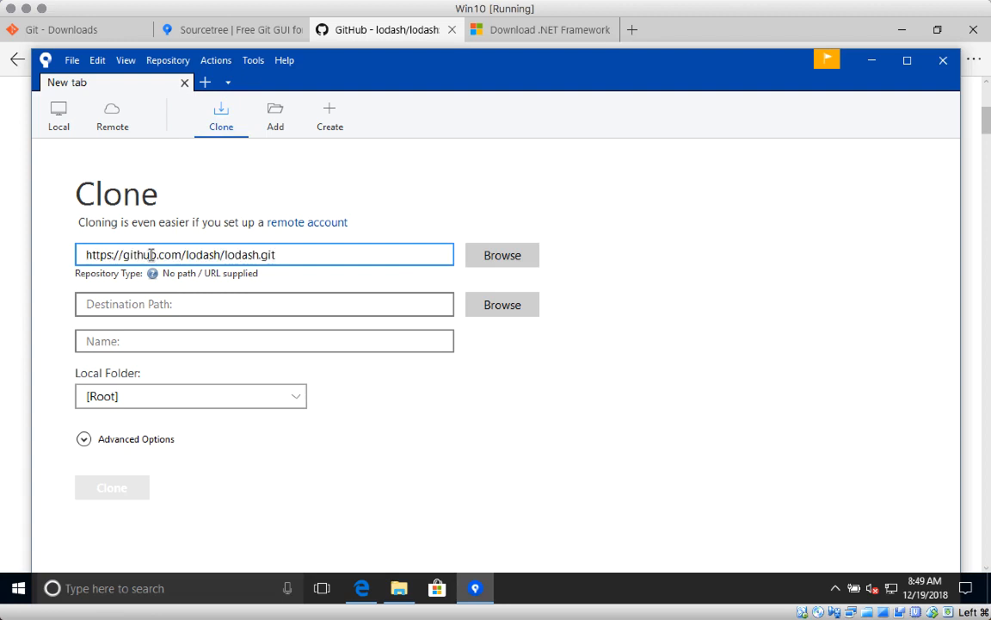
click(214, 305)
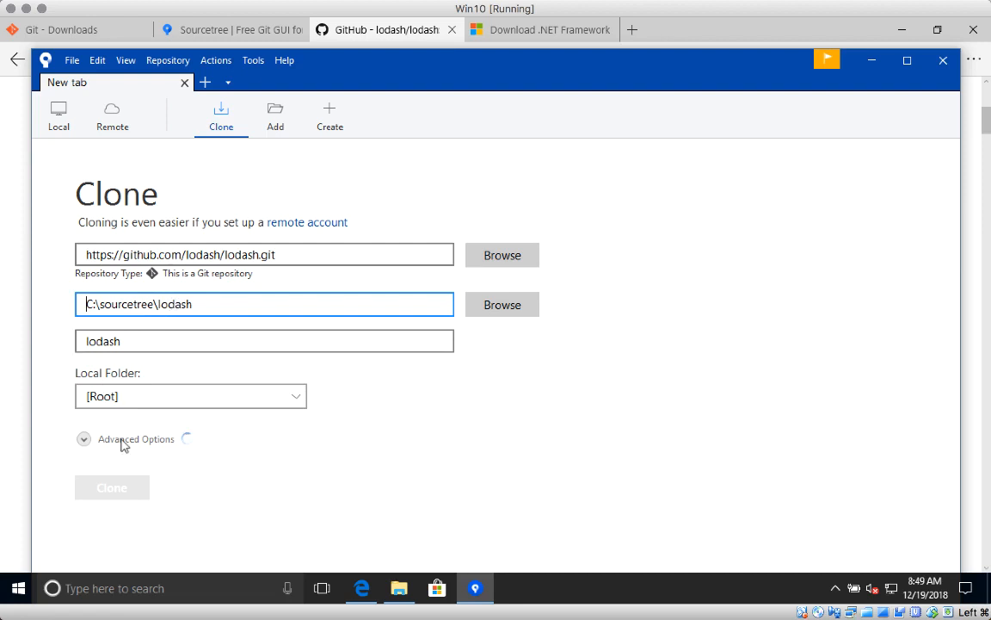
click(118, 488)
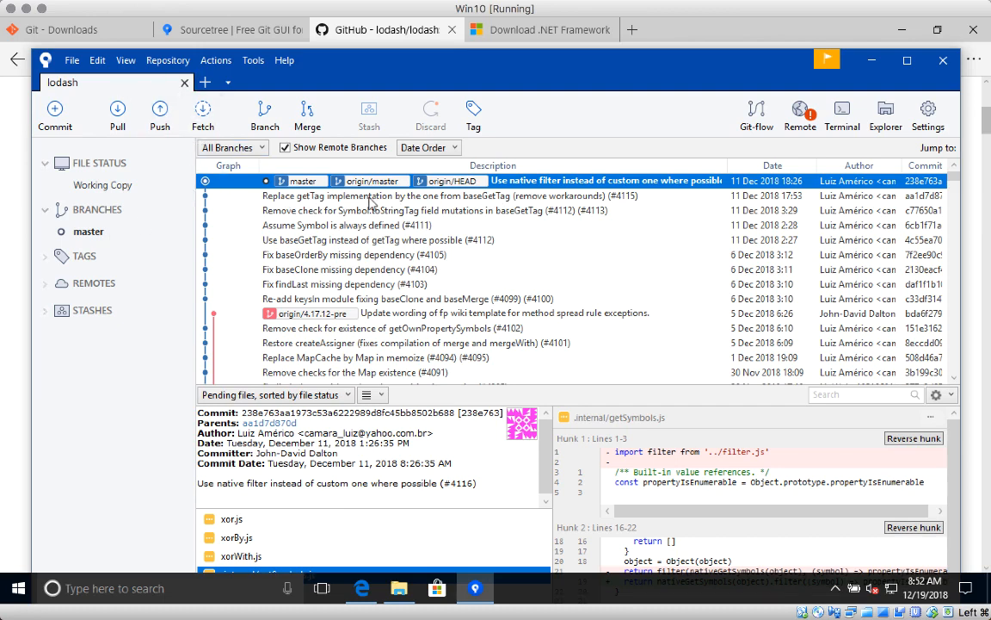
Select the 'Remove check for Symbol.toStringTag' commit and scroll through its baseGetTag diff.
click(424, 211)
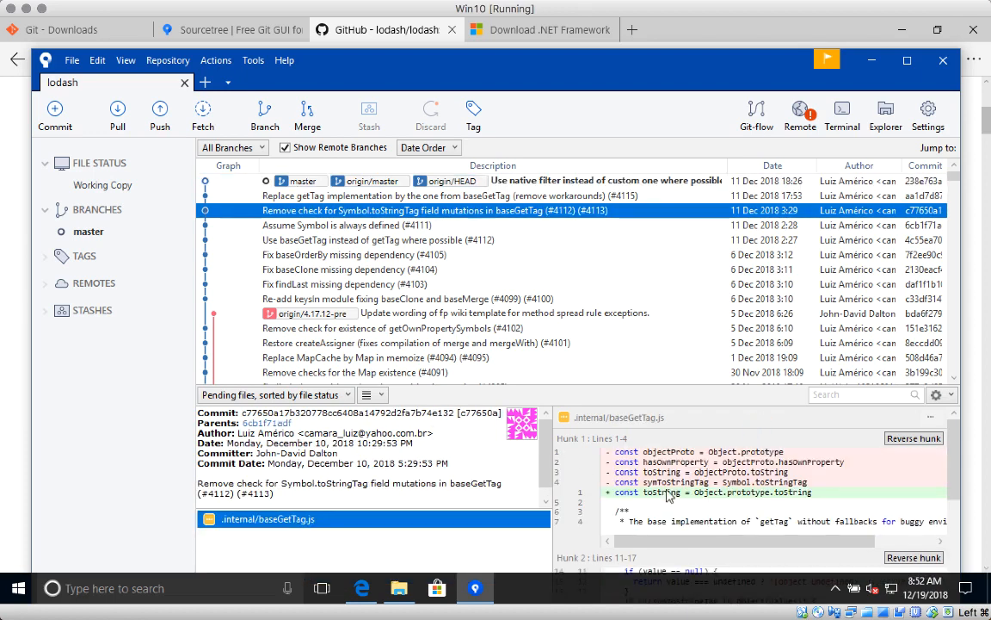
scroll(689, 508, down, 2)
scroll(710, 521, up, 2)
Browse File Explorer into C:\sourcetree\lodash to view its 260 cloned items.
click(395, 596)
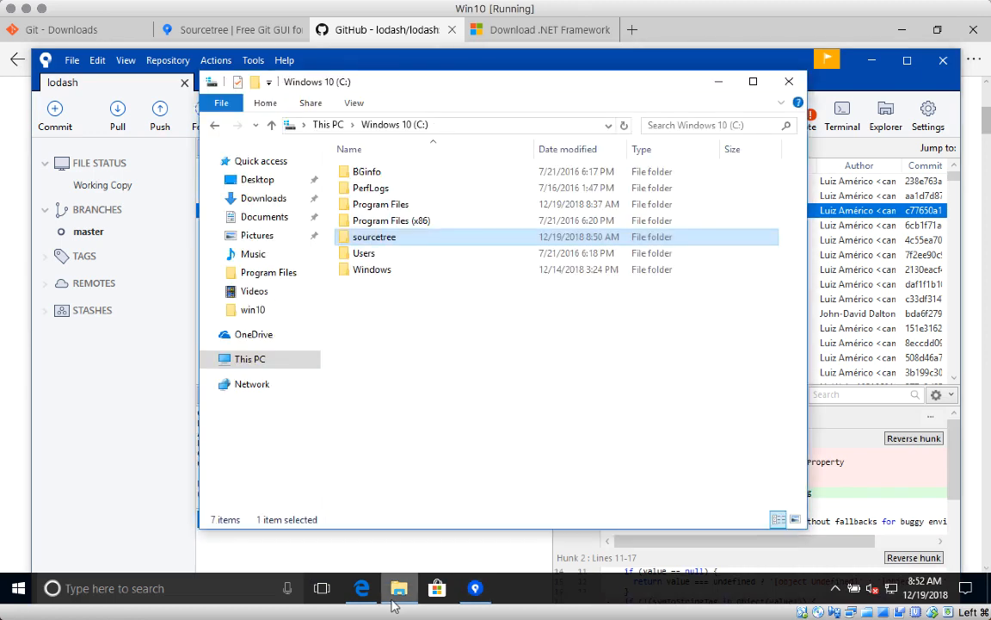
double_click(365, 237)
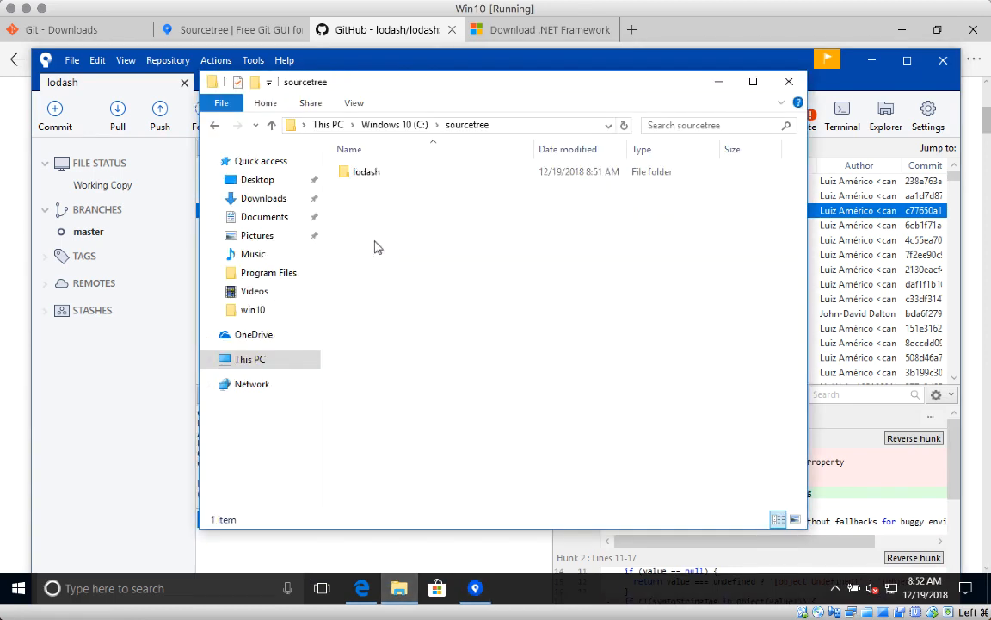
double_click(370, 175)
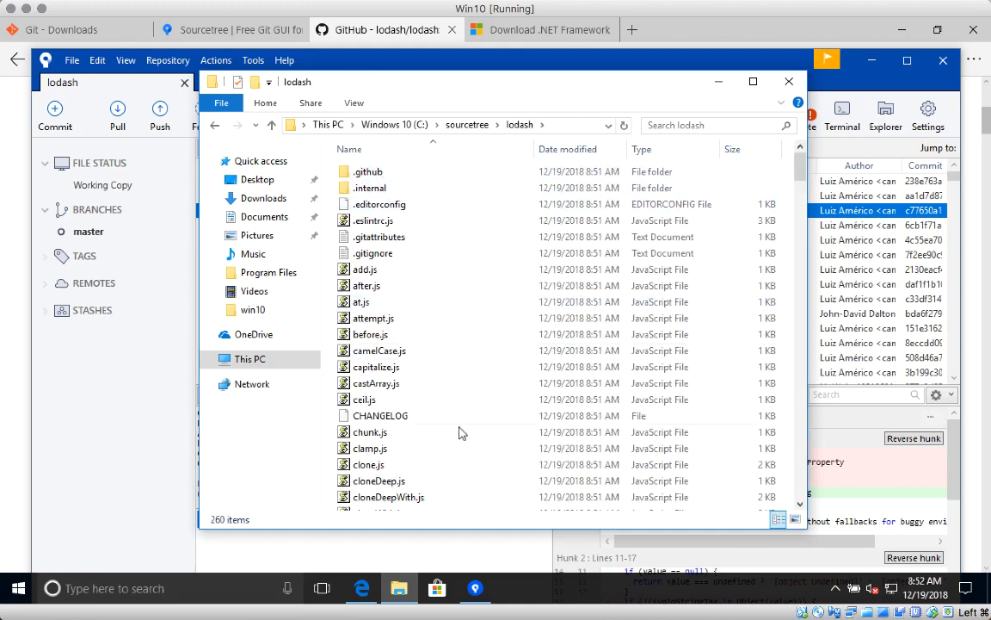